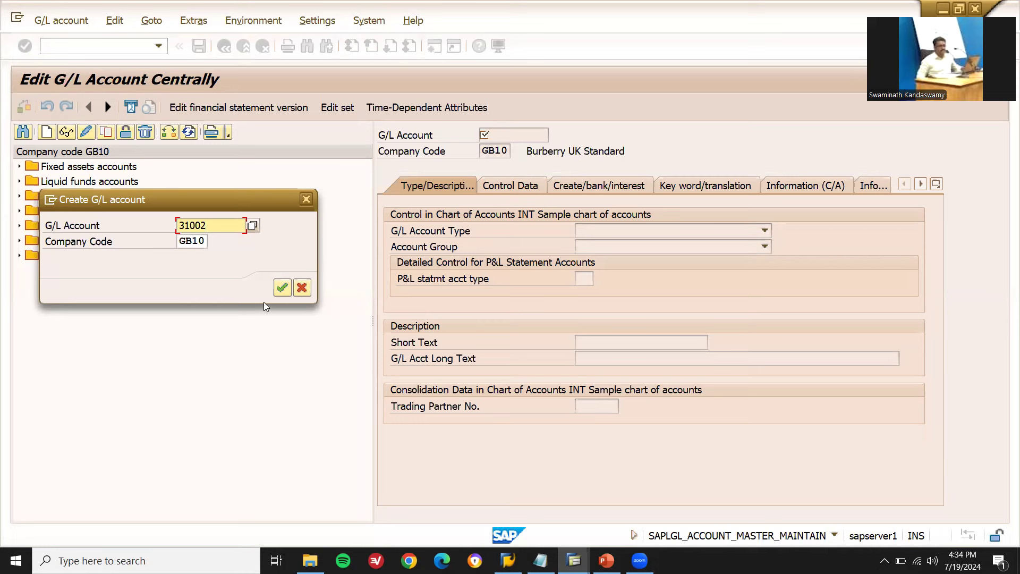
Start creating G/L account 31002 in company code GB10 as a Balance Sheet Account, using the second General G/L Accounts entry as account group.
click(281, 287)
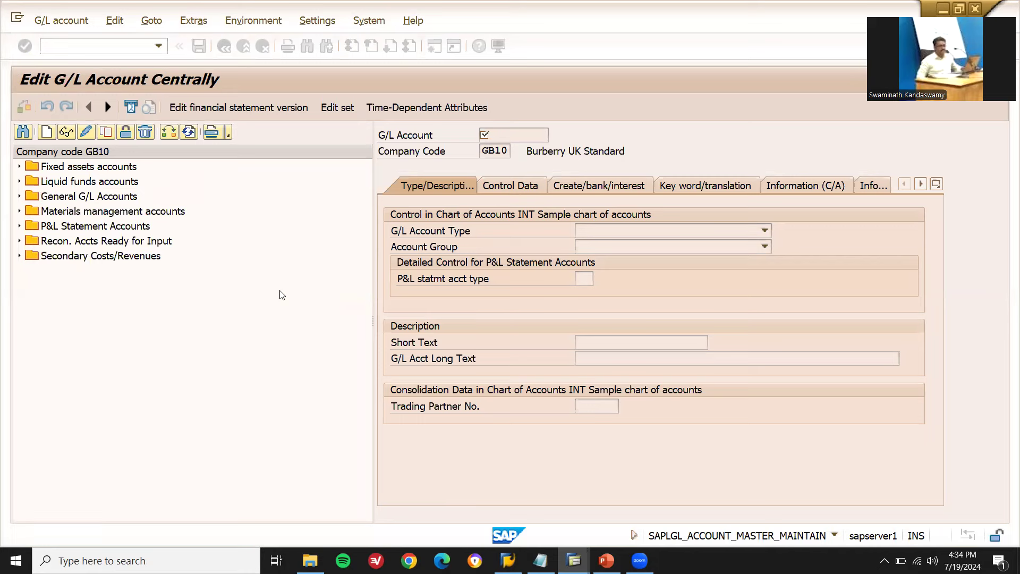
click(623, 230)
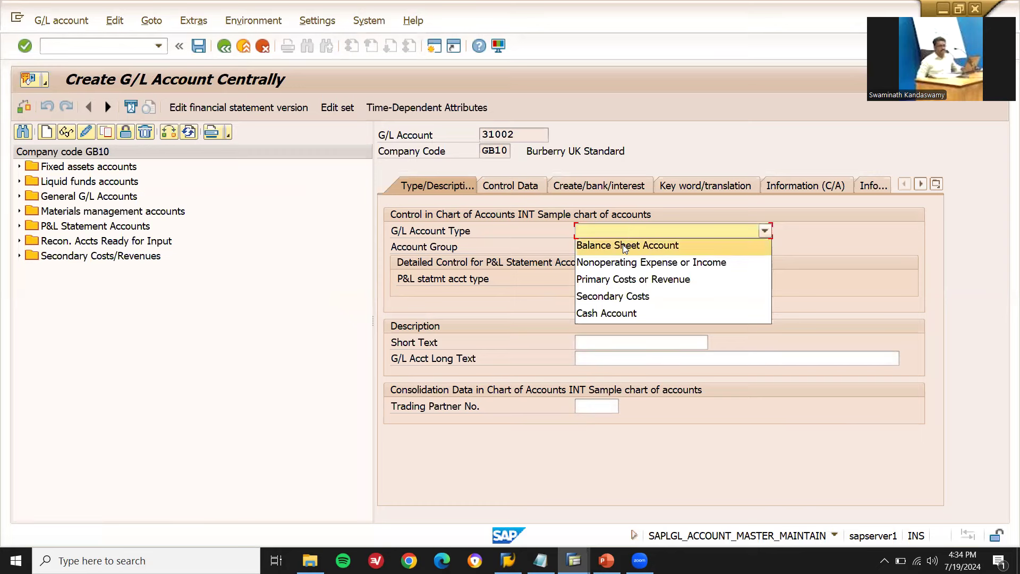
click(624, 246)
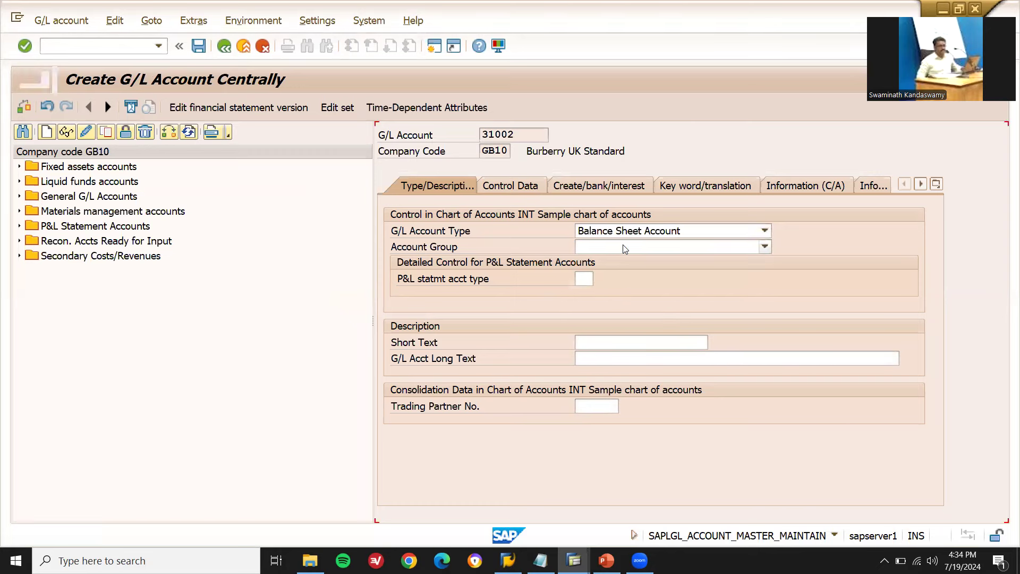
click(624, 247)
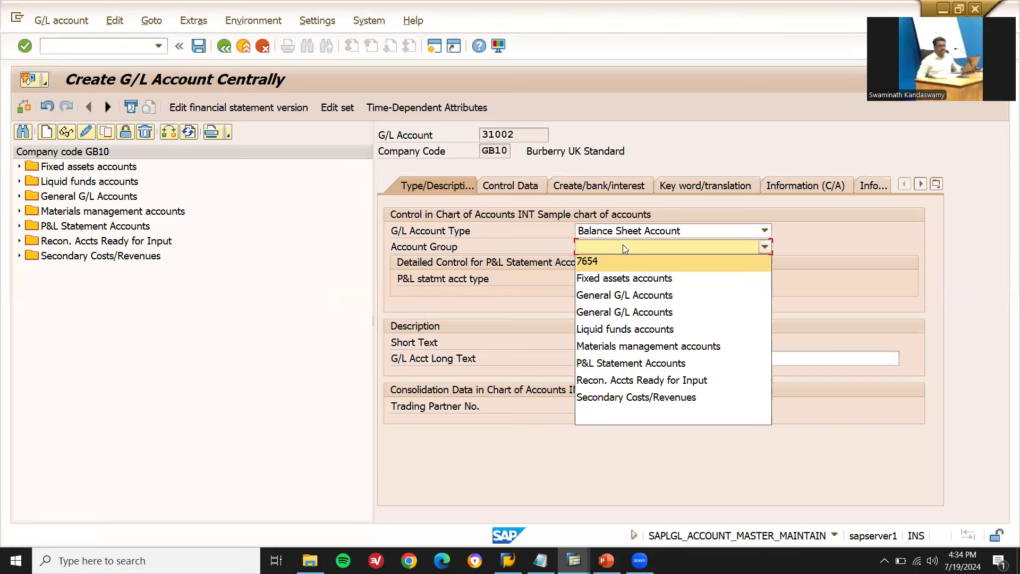
click(621, 296)
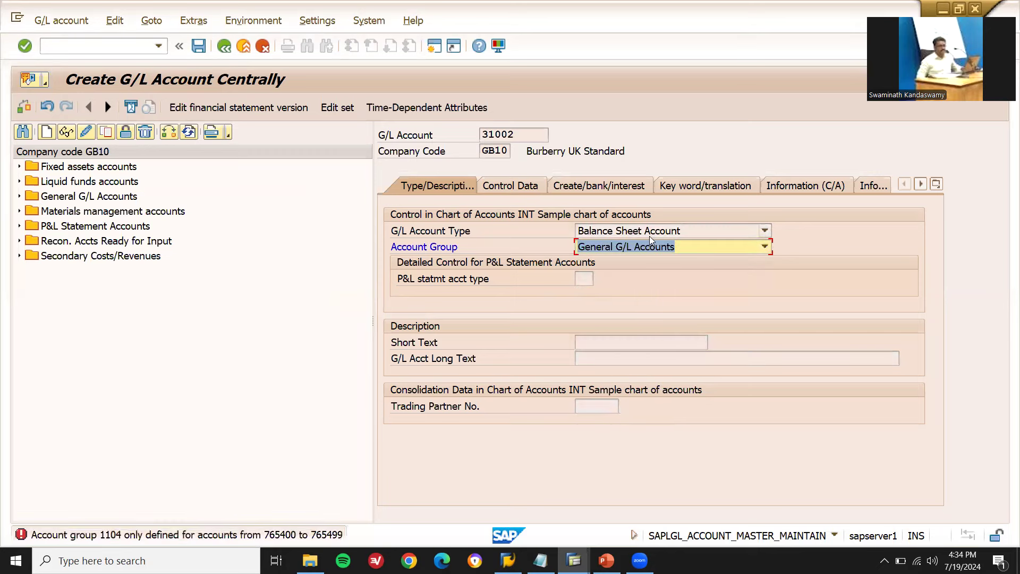
click(645, 249)
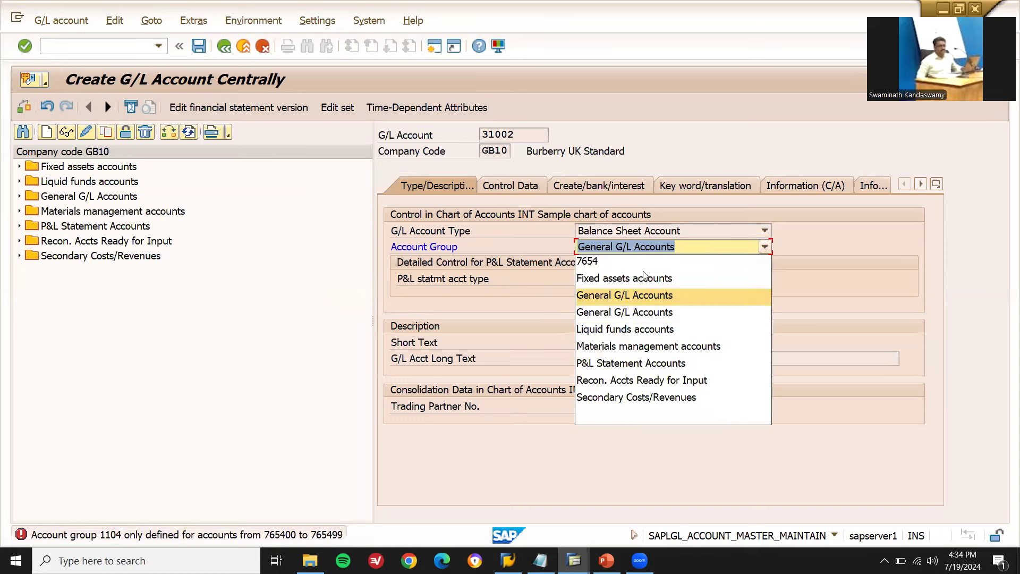
click(642, 314)
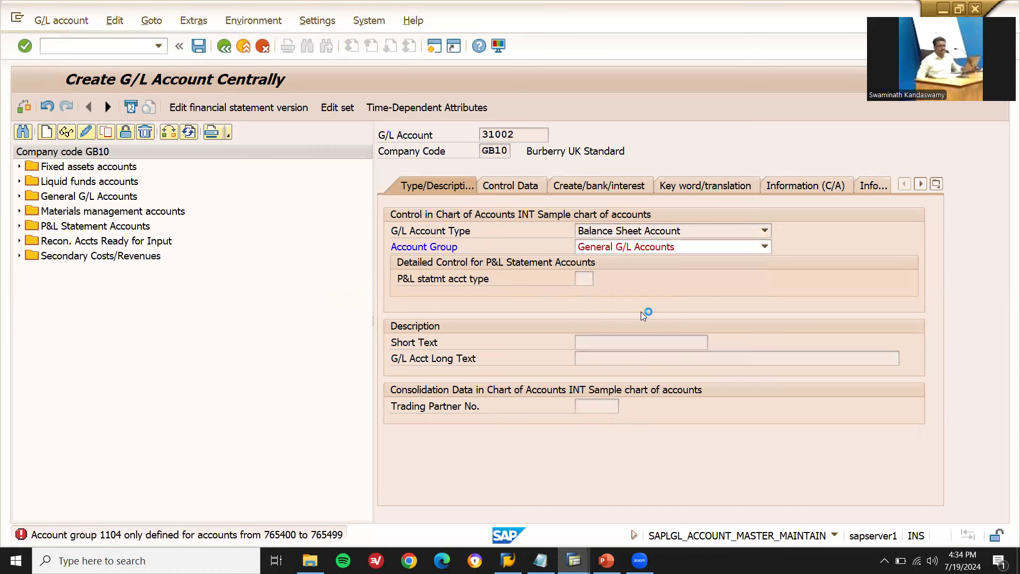
In the account's control data, set the tax category to * and the sort key to 012.
click(504, 189)
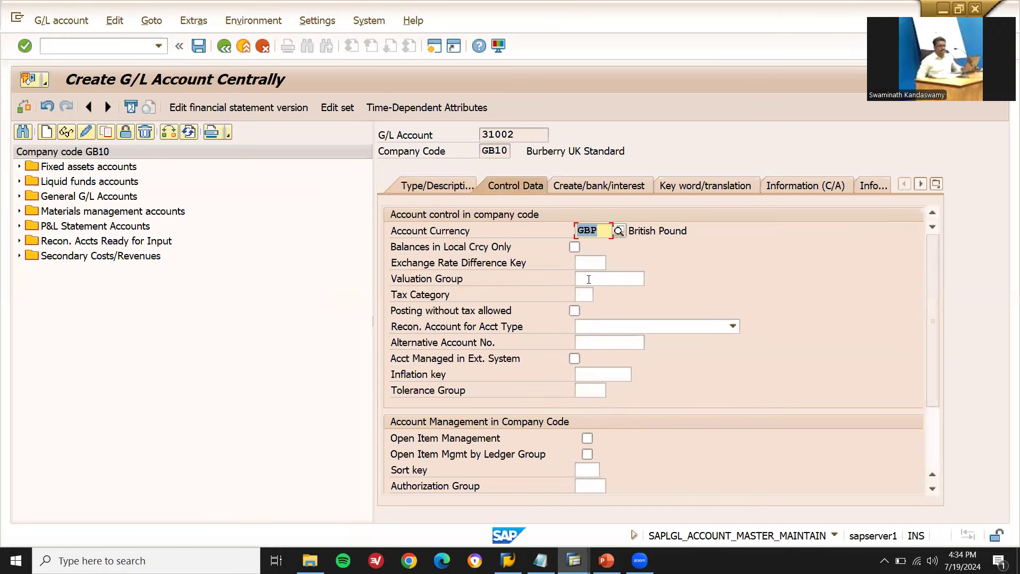
click(589, 296)
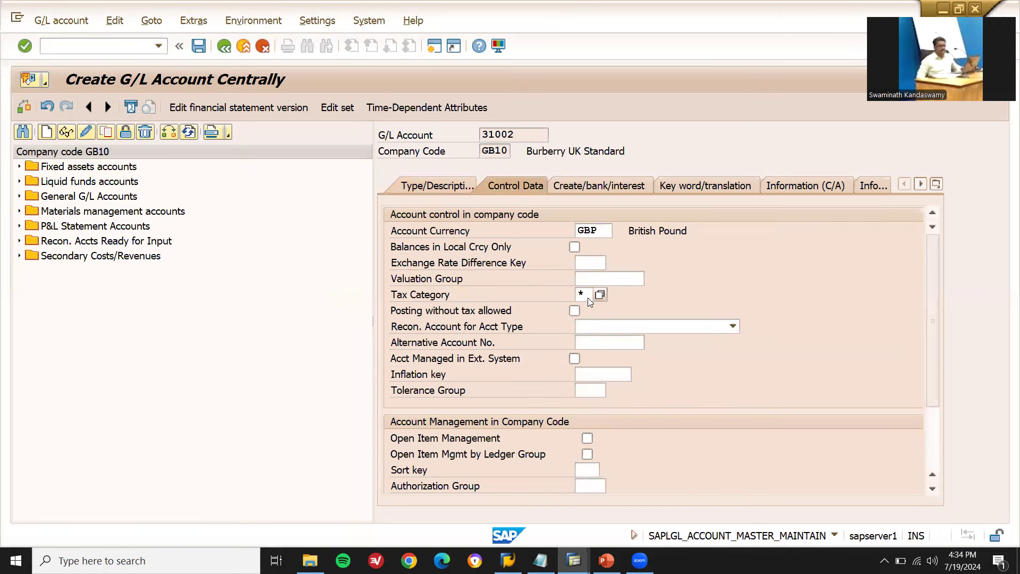
key(Return)
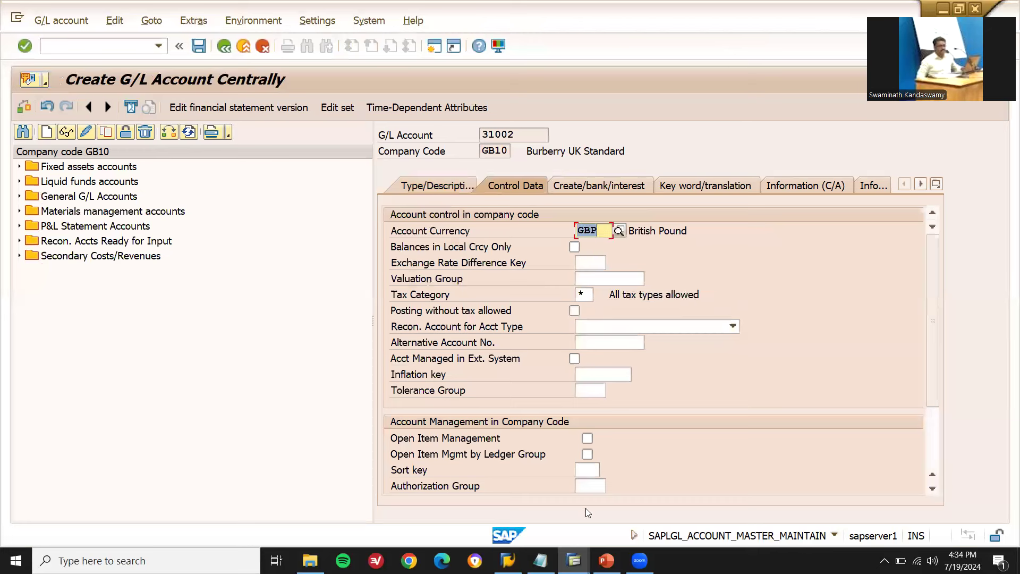
click(592, 468)
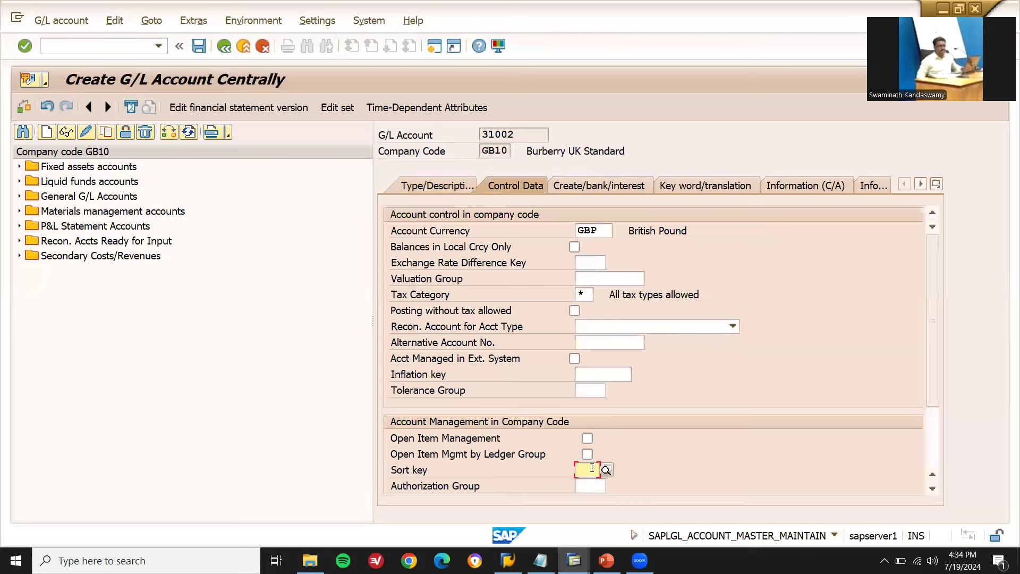
text(010)
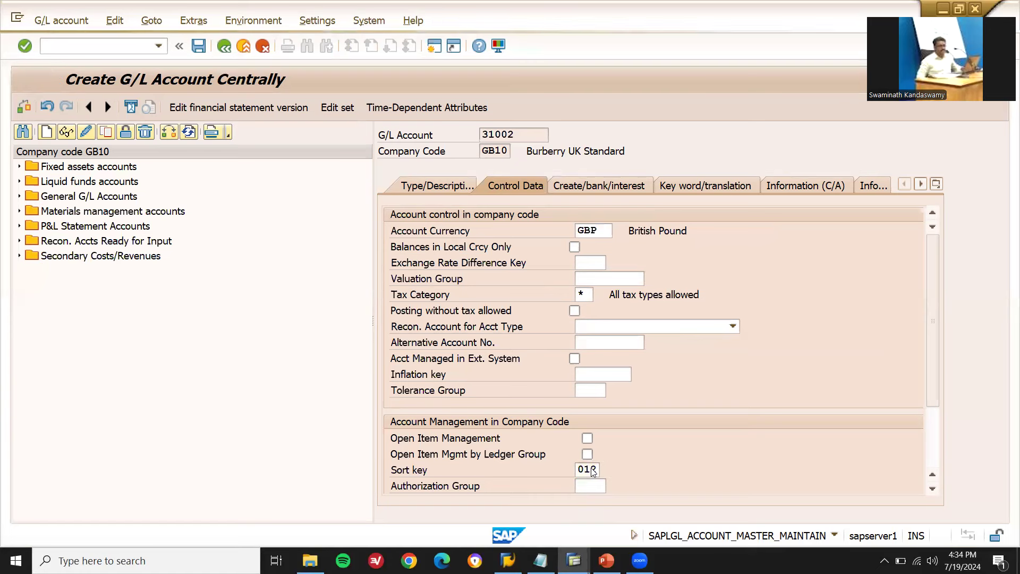
key(Return)
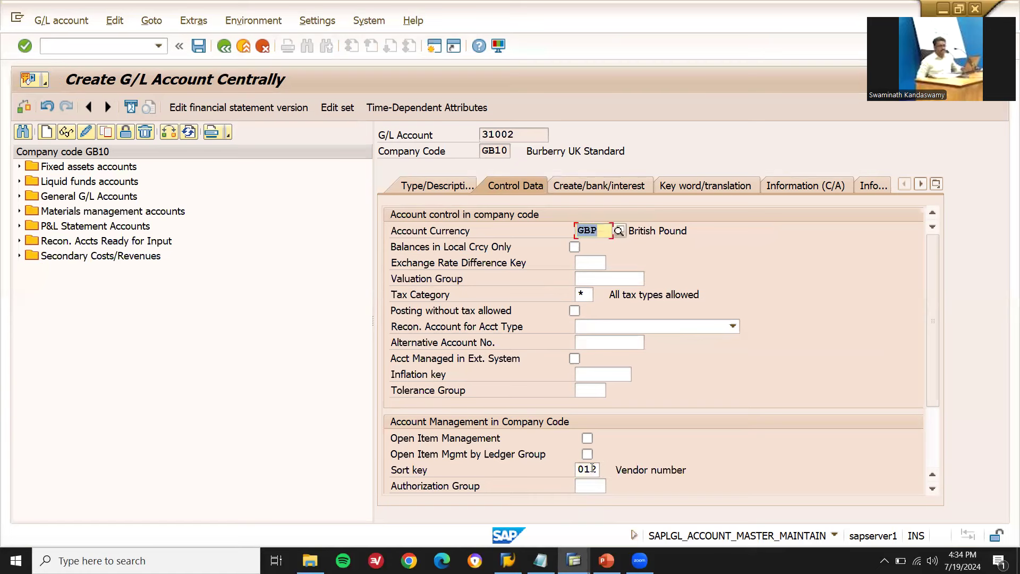
Set the account's field status group to G067 and try to save the account.
click(606, 186)
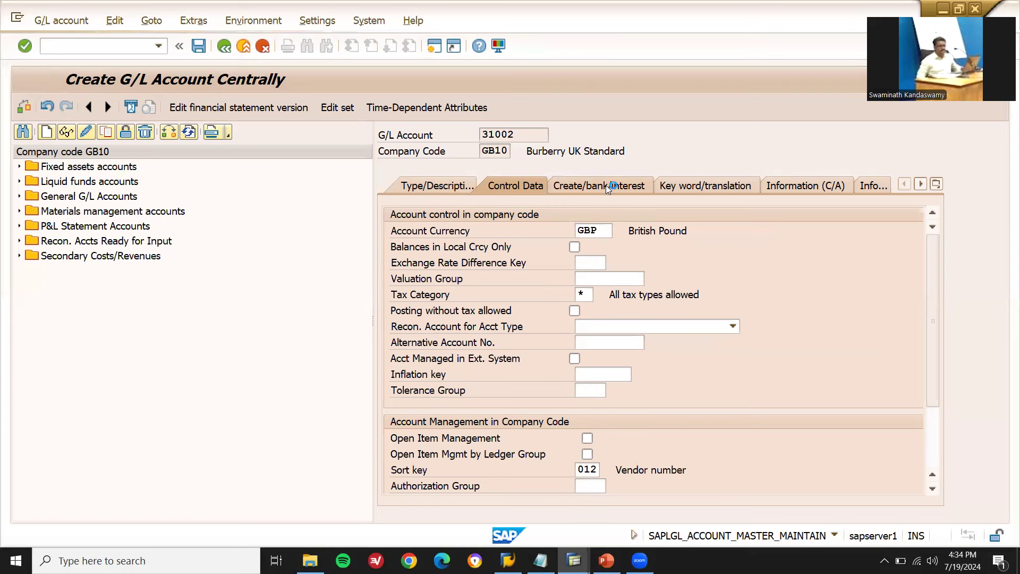
key(BackSpace)
key(Down)
key(Return)
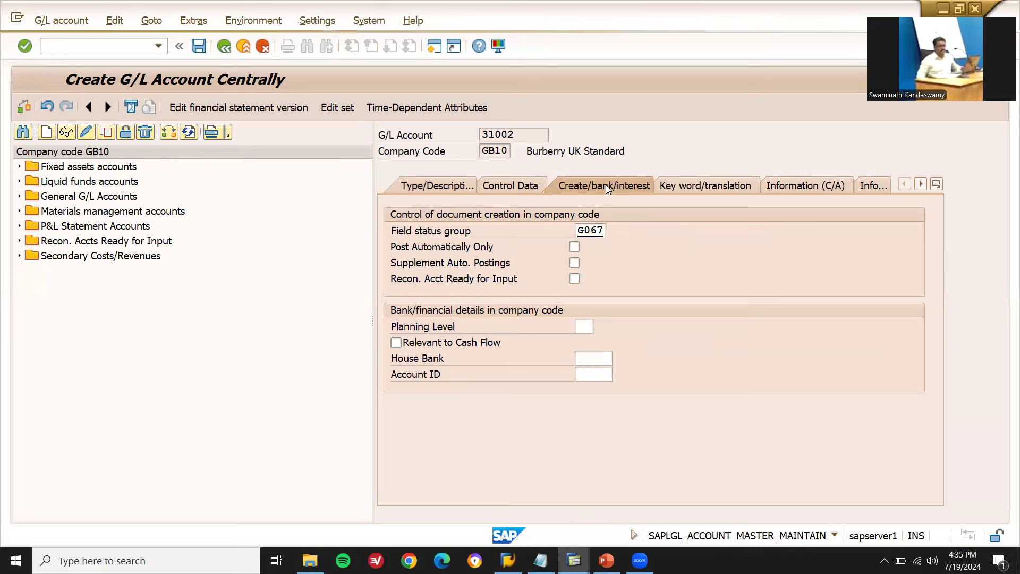
key(Return)
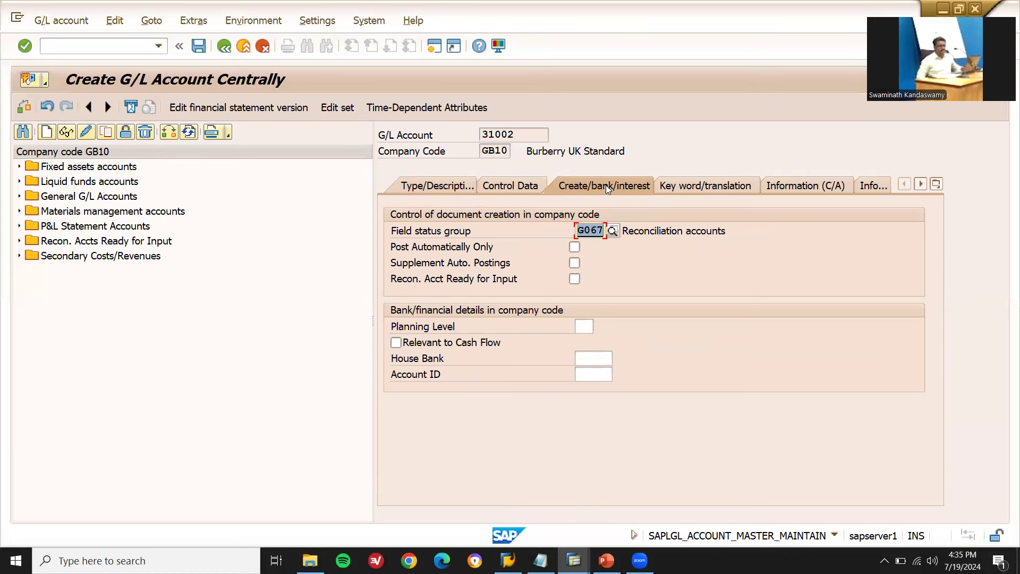
key(ctrl+s)
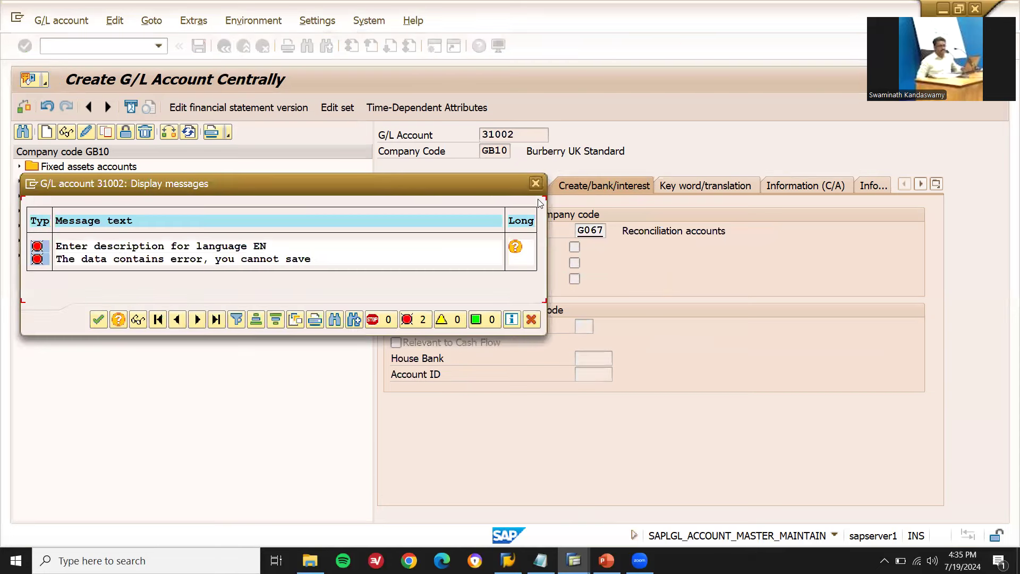
click(531, 319)
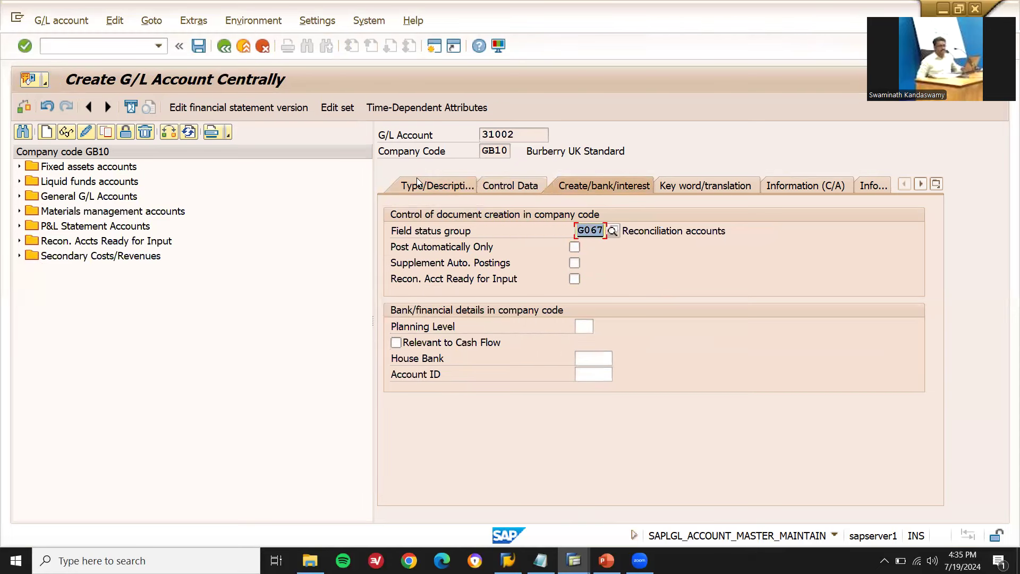
Enter "Accounts Payable" as the short text in the G/L account's description.
click(419, 184)
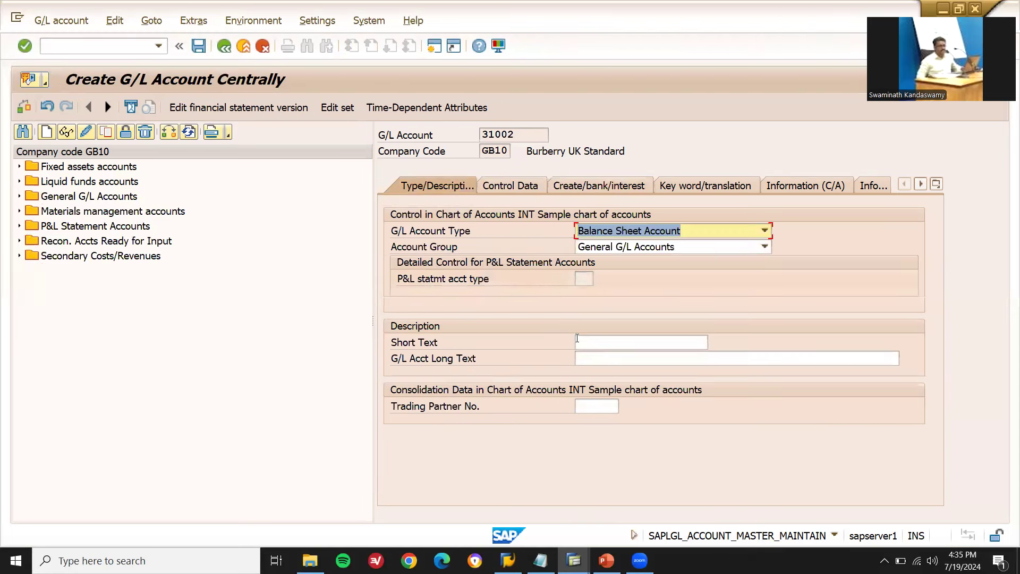
click(604, 344)
text(ACC)
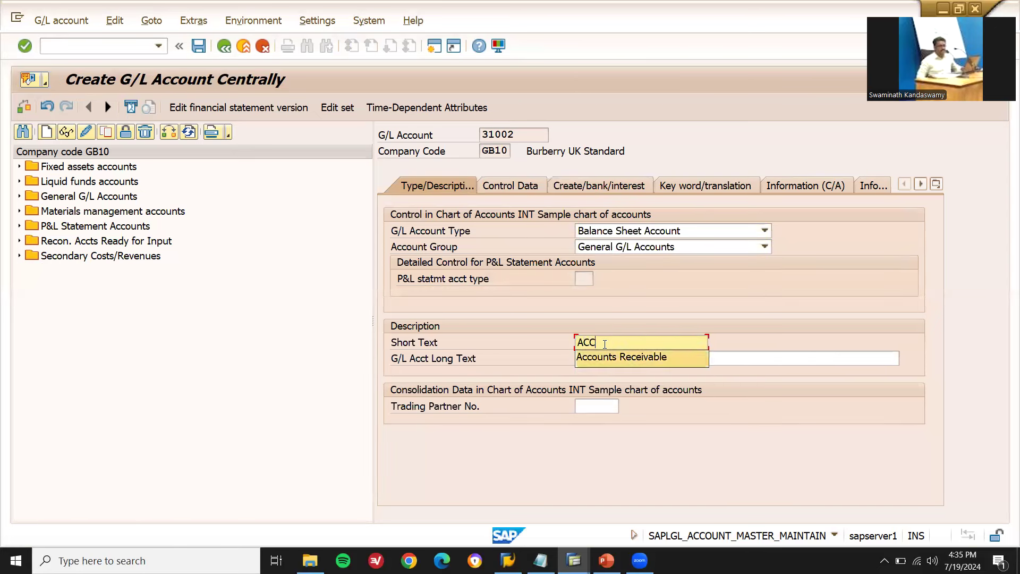
key(Down)
key(BackSpace)
key(BackSpace)
key(BackSpace)
key(BackSpace)
key(BackSpace)
key(BackSpace)
key(BackSpace)
key(BackSpace)
key(BackSpace)
key(BackSpace)
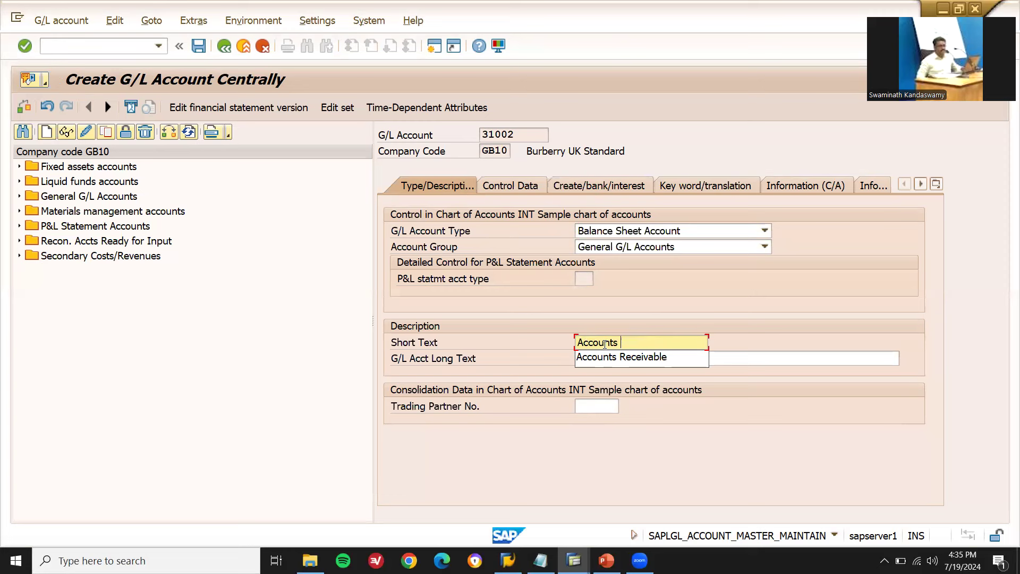
text(Paya)
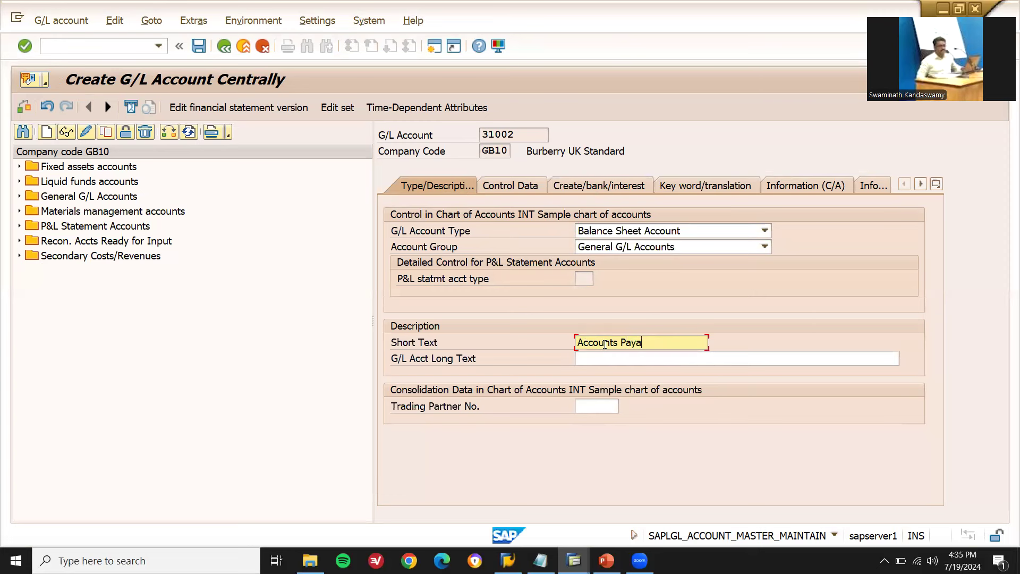
text(blre)
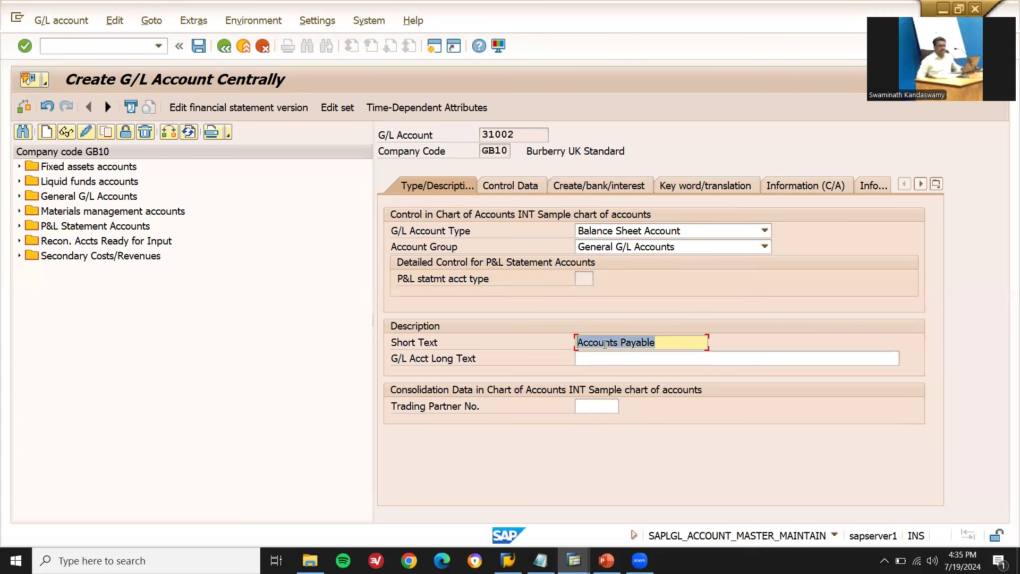
Enter "Accounts Payable -- vendor account" as the G/L account long text and save the account.
key(Tab)
text(Accounts Payable)
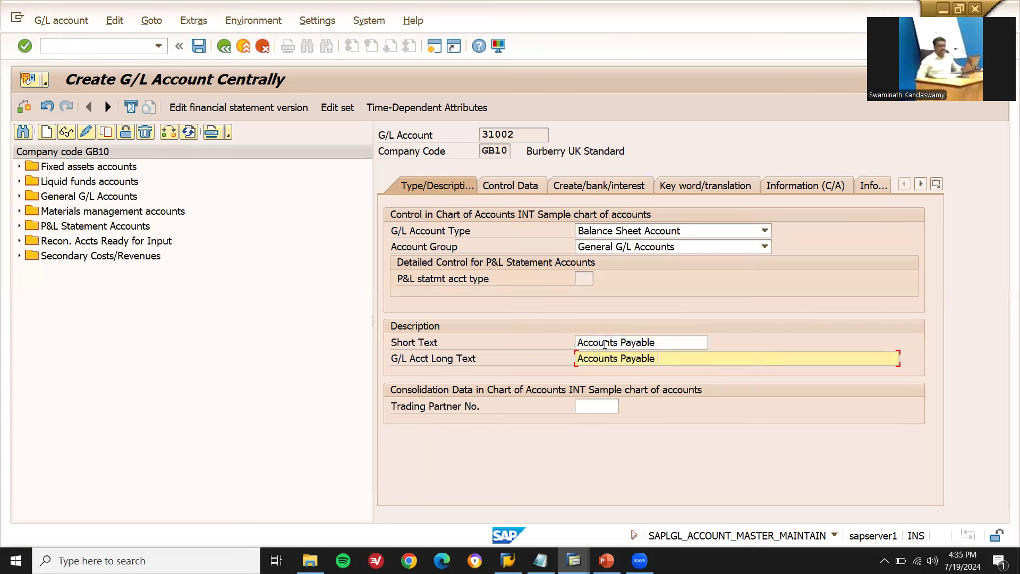
text(-- vendor account)
key(Return)
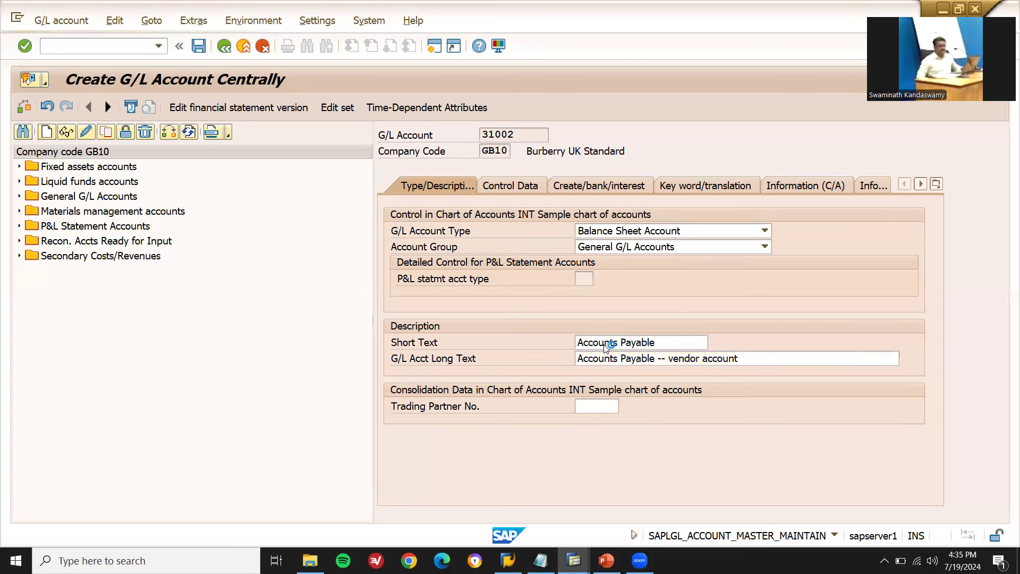
click(199, 47)
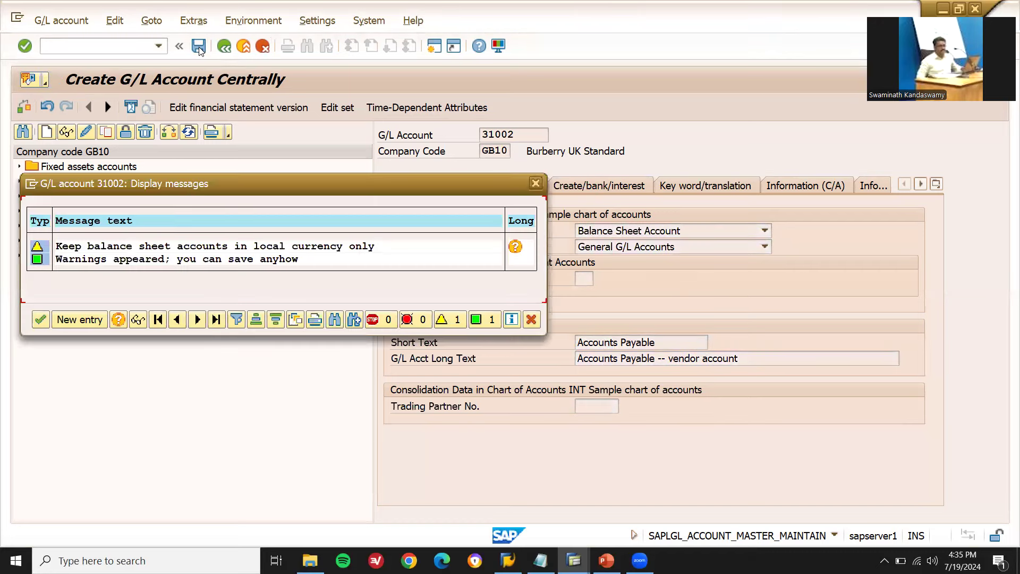
click(41, 319)
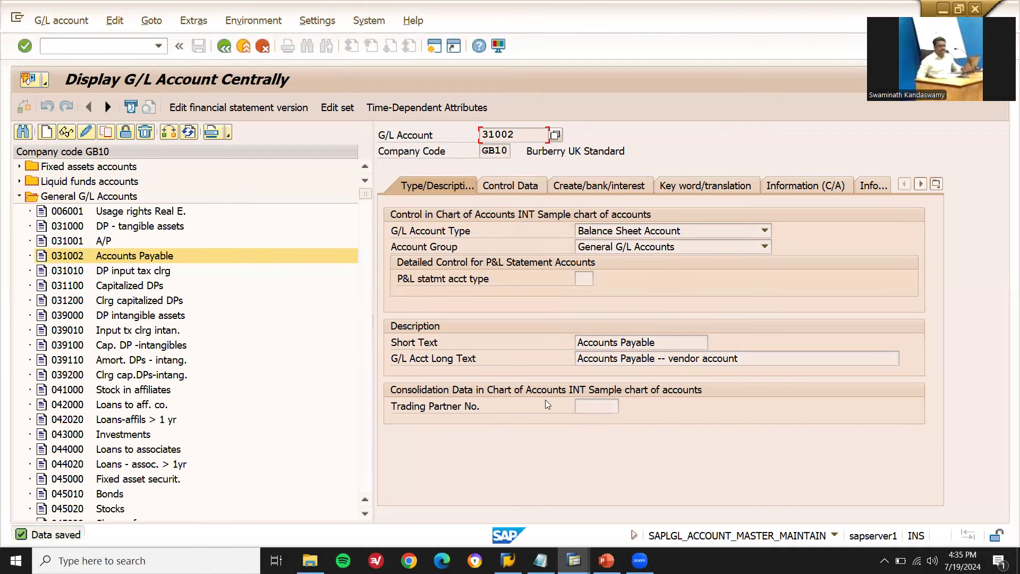
Open Notepad and note down the new G/L account number 31002.
key(super+r)
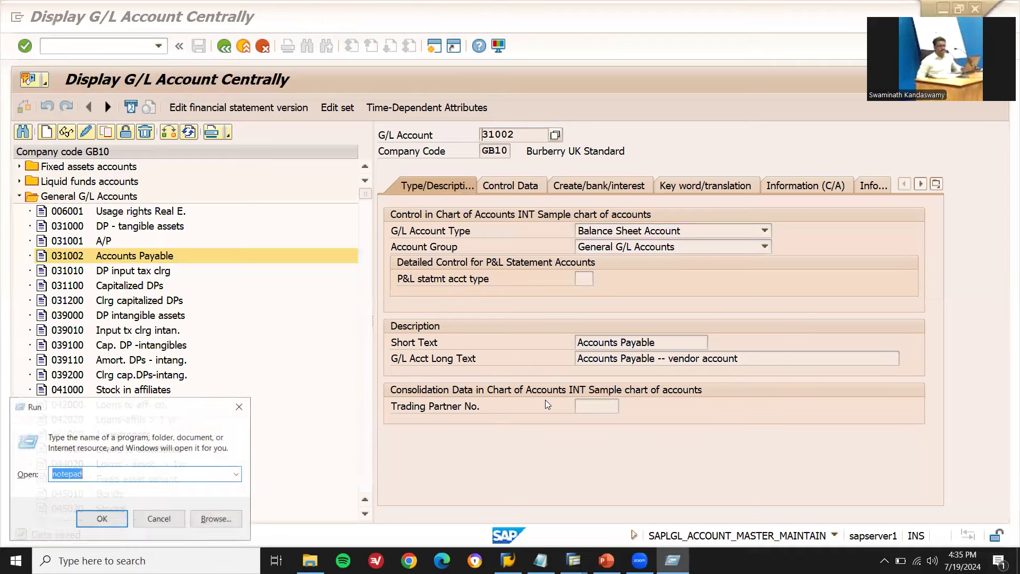
key(Return)
text(3)
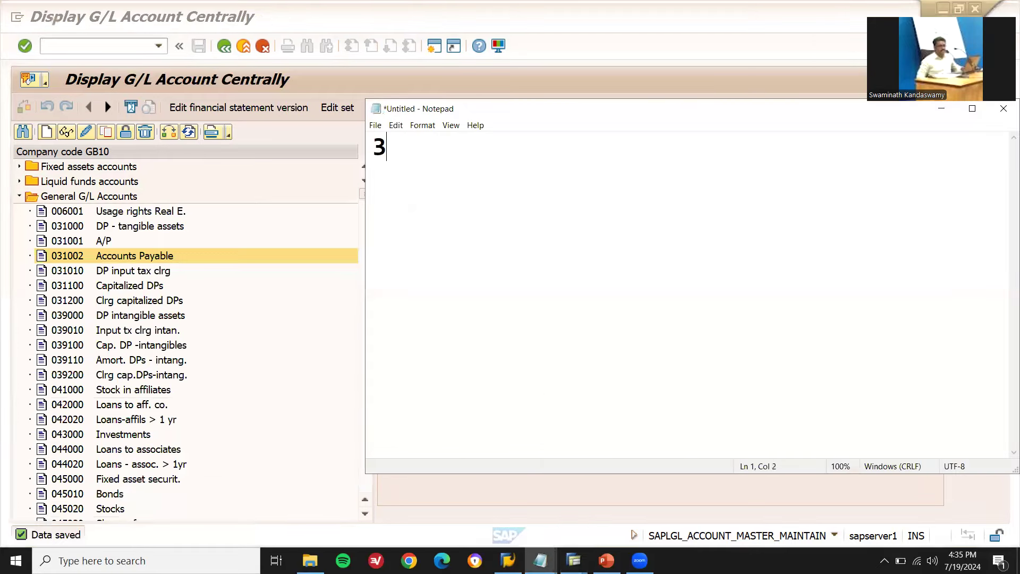
text(1002)
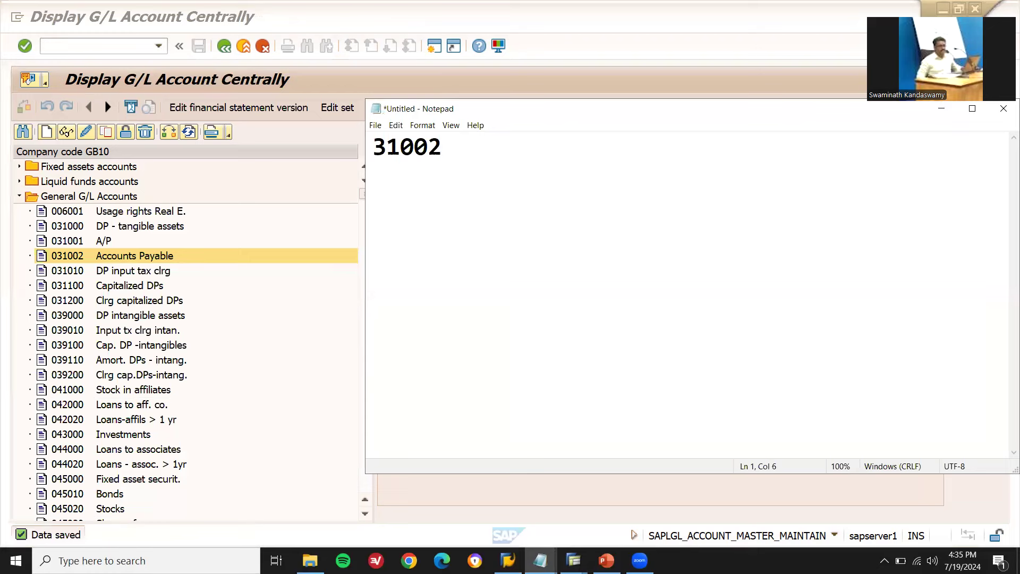
Switch back to SAP and open the Maintain Business Partner transaction.
key(alt+Tab)
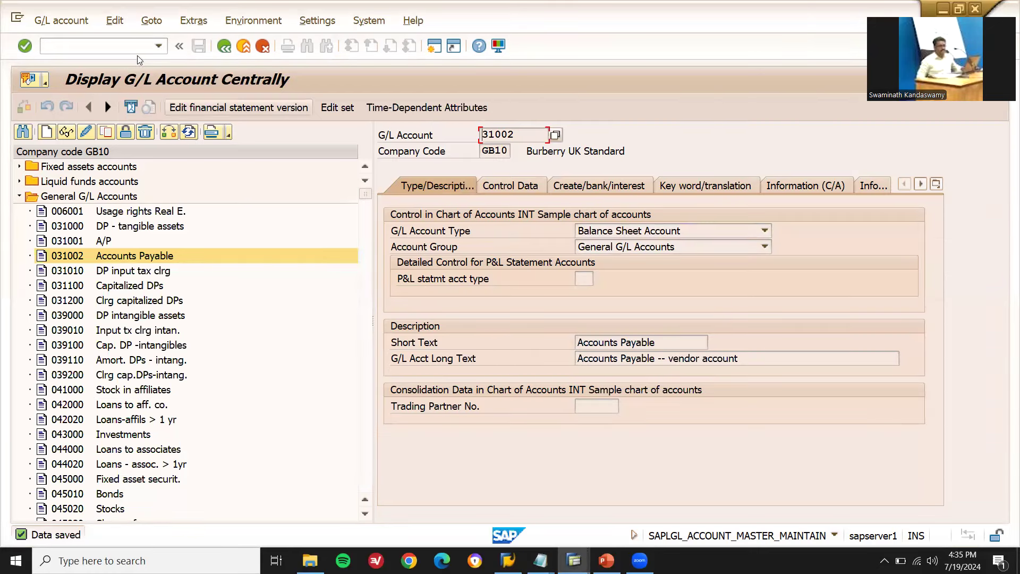
click(132, 42)
text(/n)
text(ob52)
key(Return)
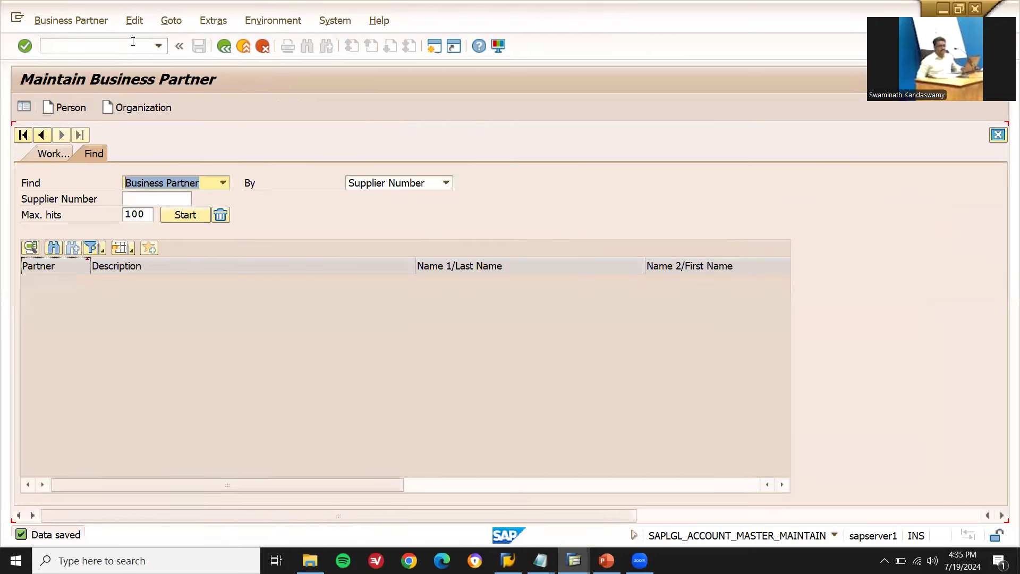
Start a new business partner of type person and enter HK INDS as both first name and last name.
click(73, 108)
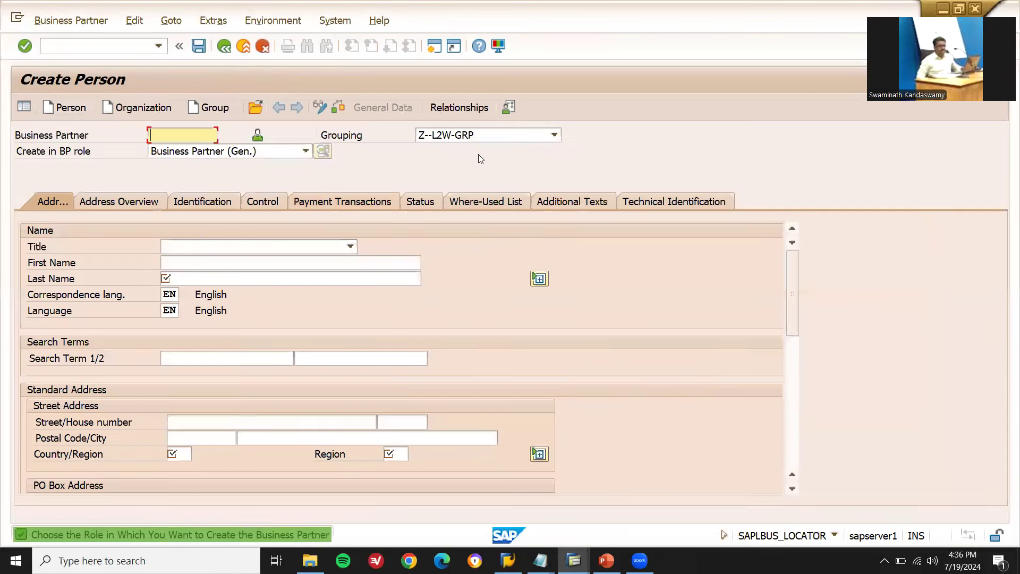
click(270, 263)
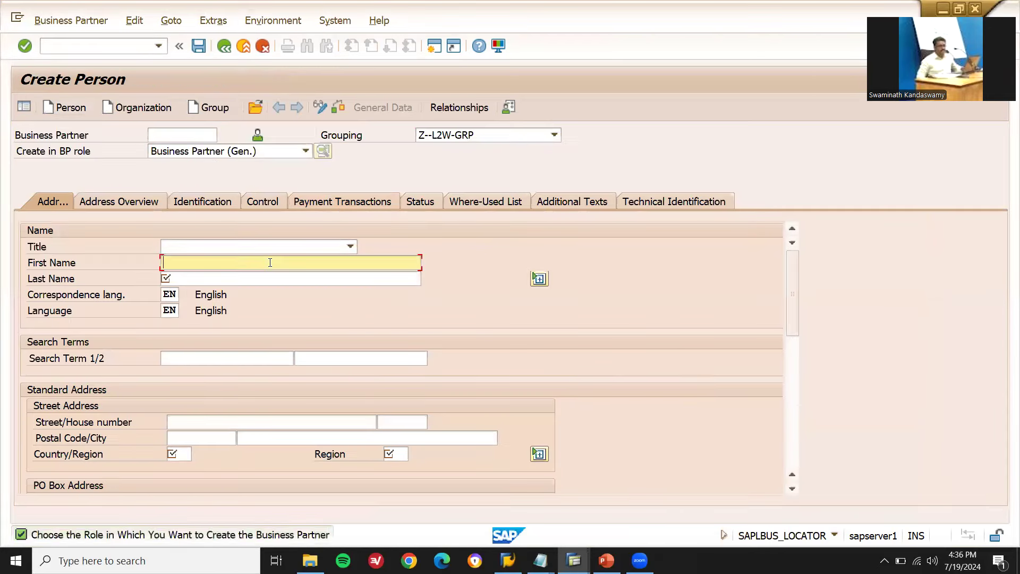
text(HK INDS)
key(Tab)
text(HK INDS)
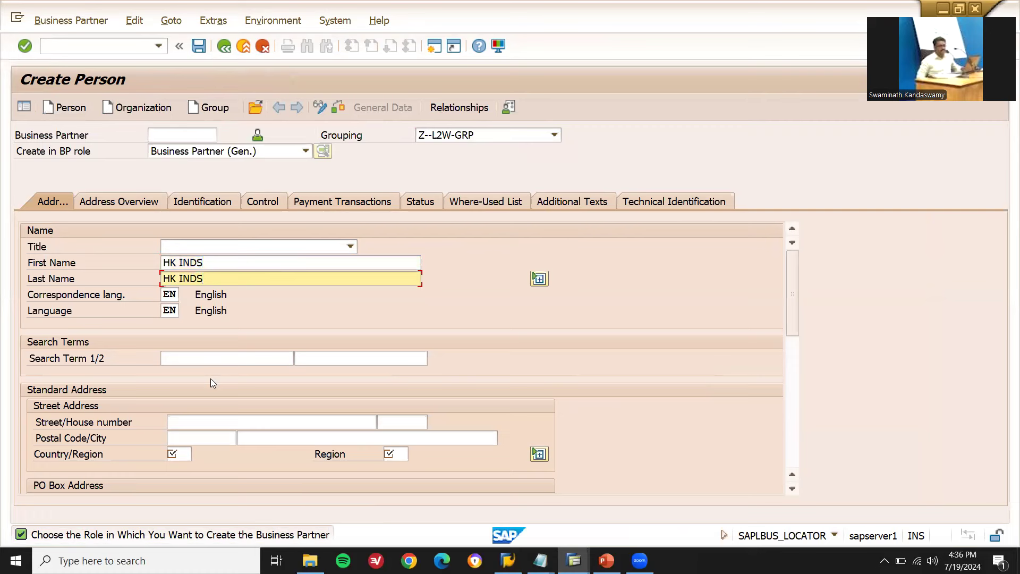
Enter HKI as the first search term and 60000 as the postal code for the new business partner.
click(216, 361)
key(Return)
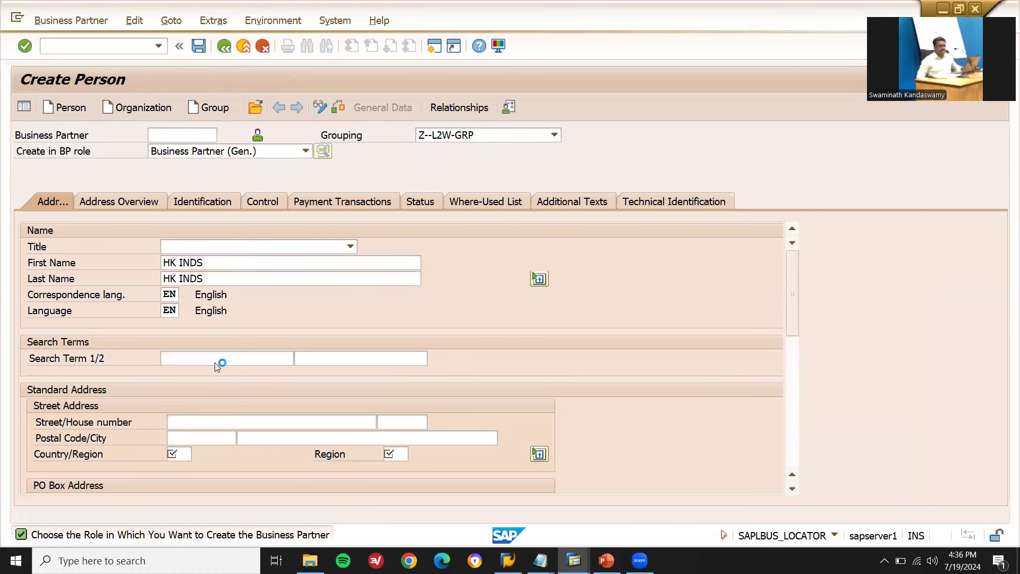
text(HK INDS)
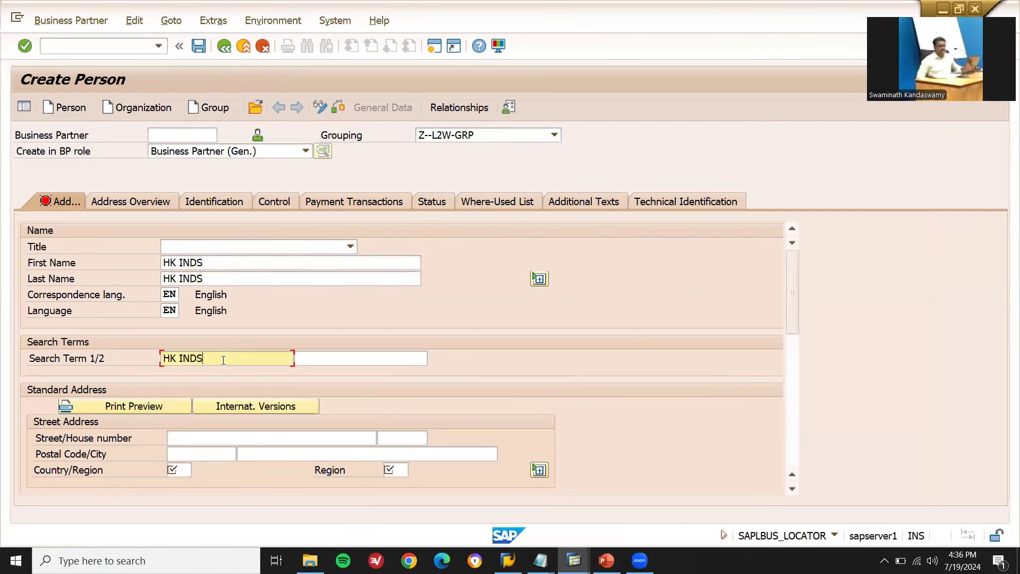
key(BackSpace)
key(BackSpace)
key(BackSpace)
key(BackSpace)
click(197, 456)
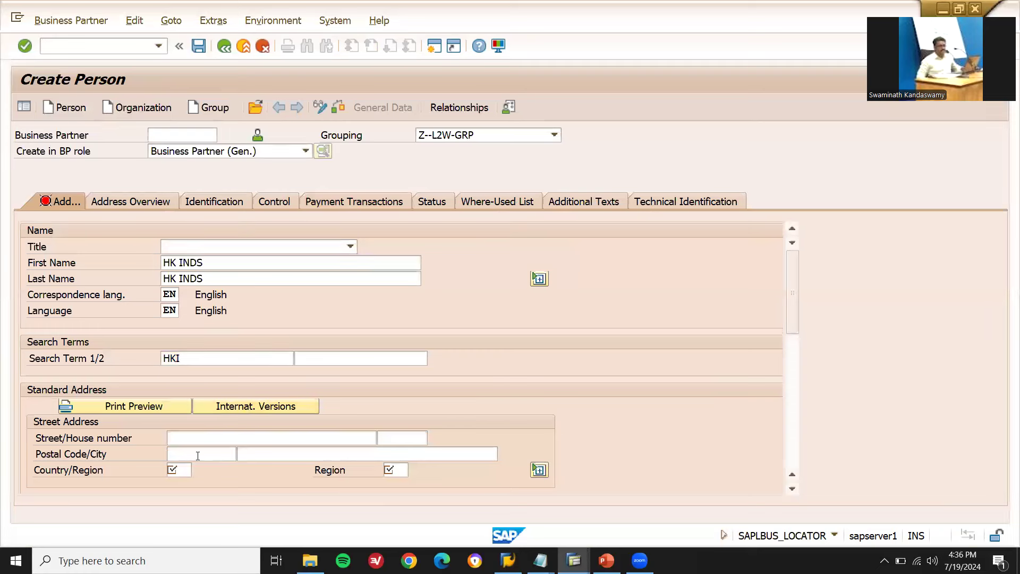
text(60000)
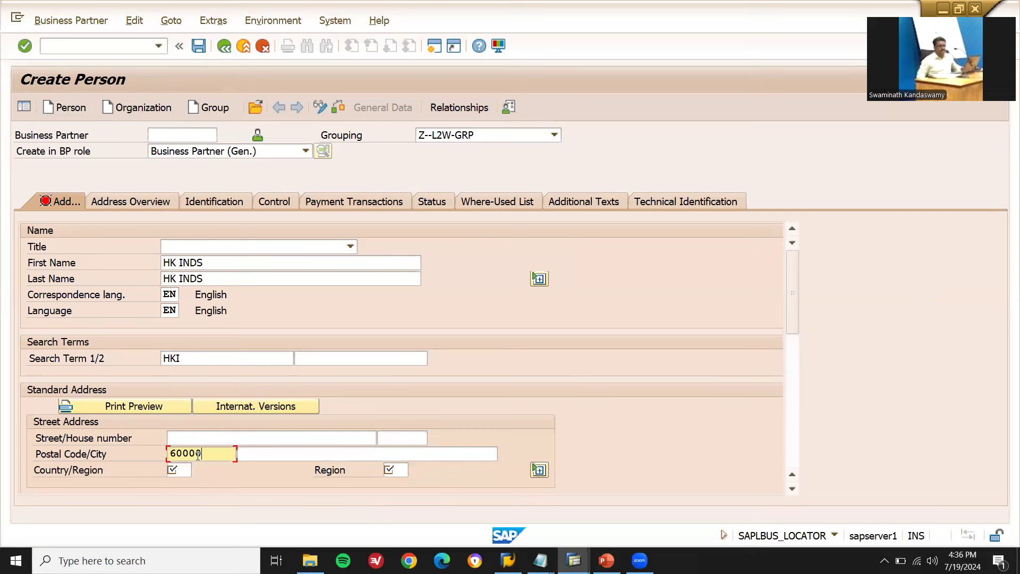
key(Tab)
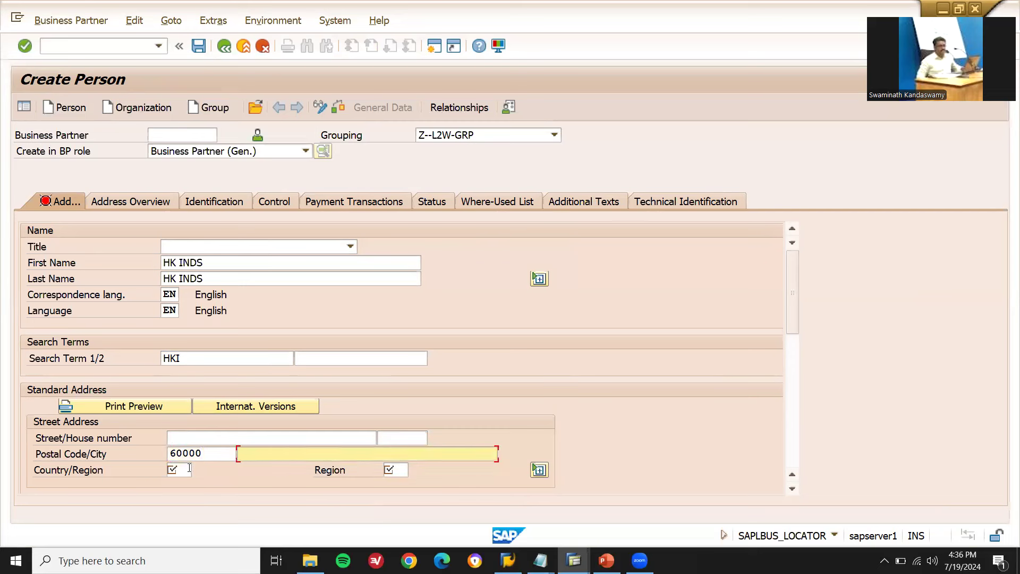
Set the business partner's country to GB and region to ABC, and save the record.
click(180, 469)
key(Down)
key(Return)
key(Tab)
key(Down)
key(Return)
key(Return)
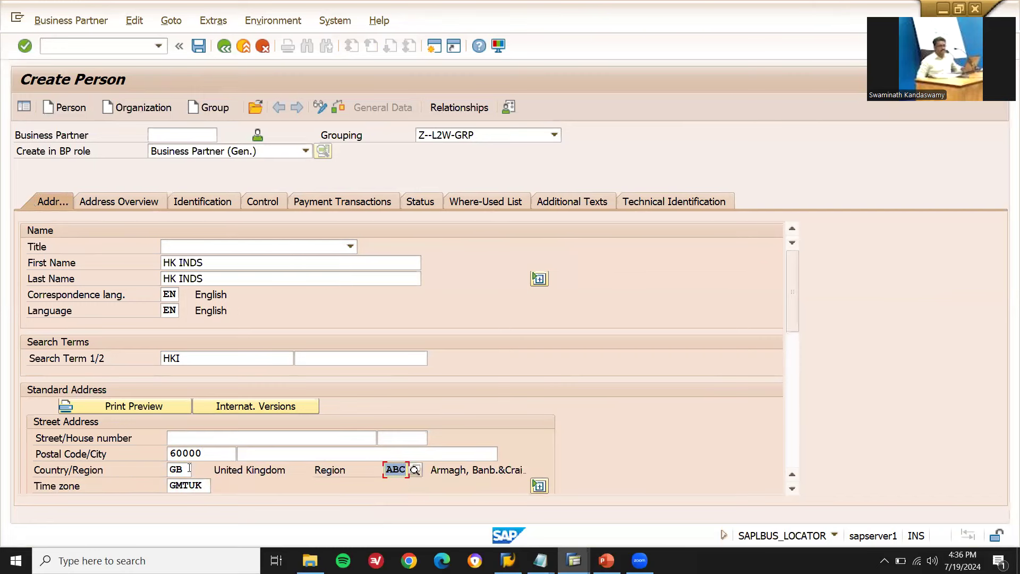
click(189, 467)
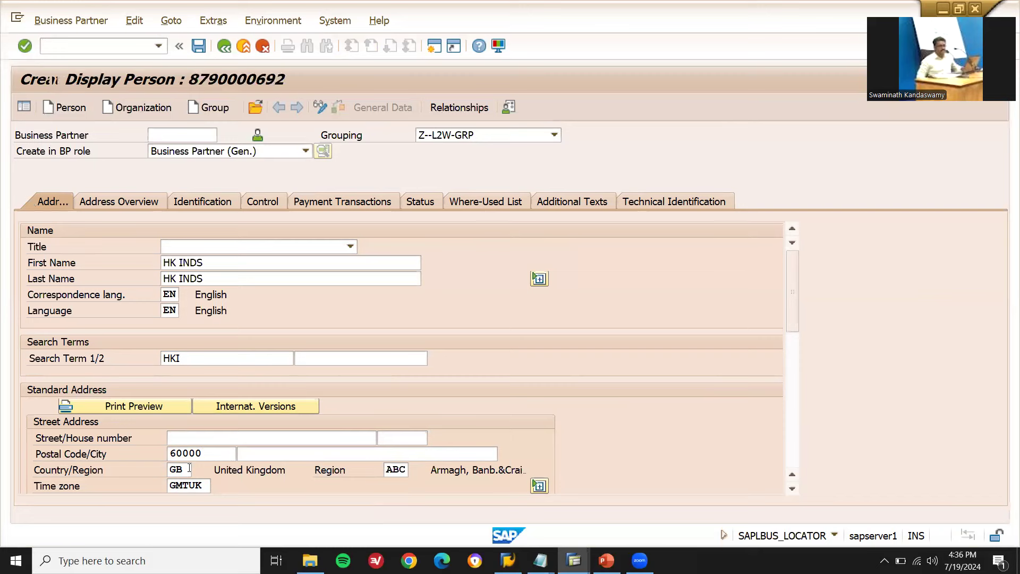
Switch the saved business partner to change mode and assign it the role ZVENDOR L2W.
click(323, 115)
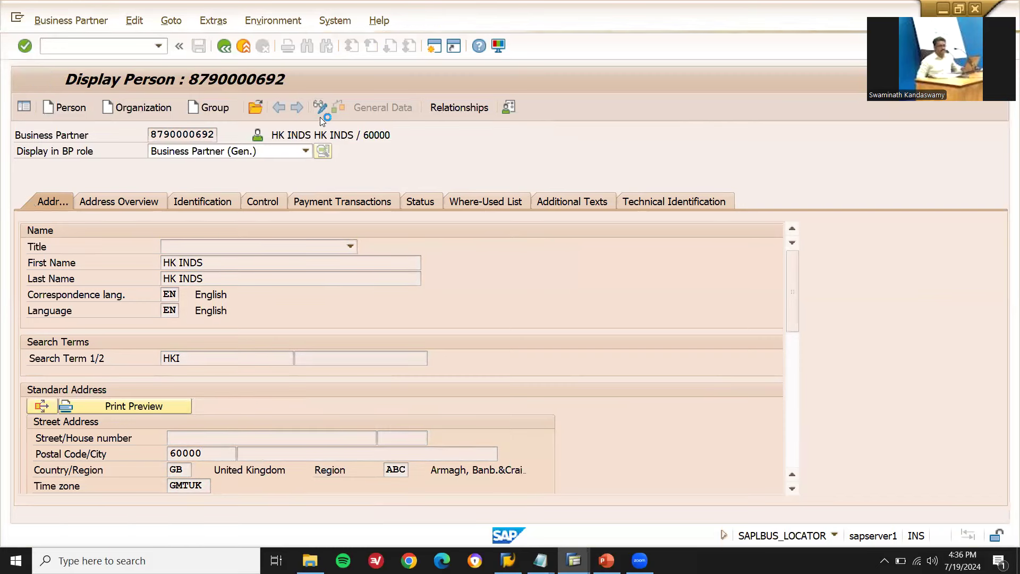
click(298, 151)
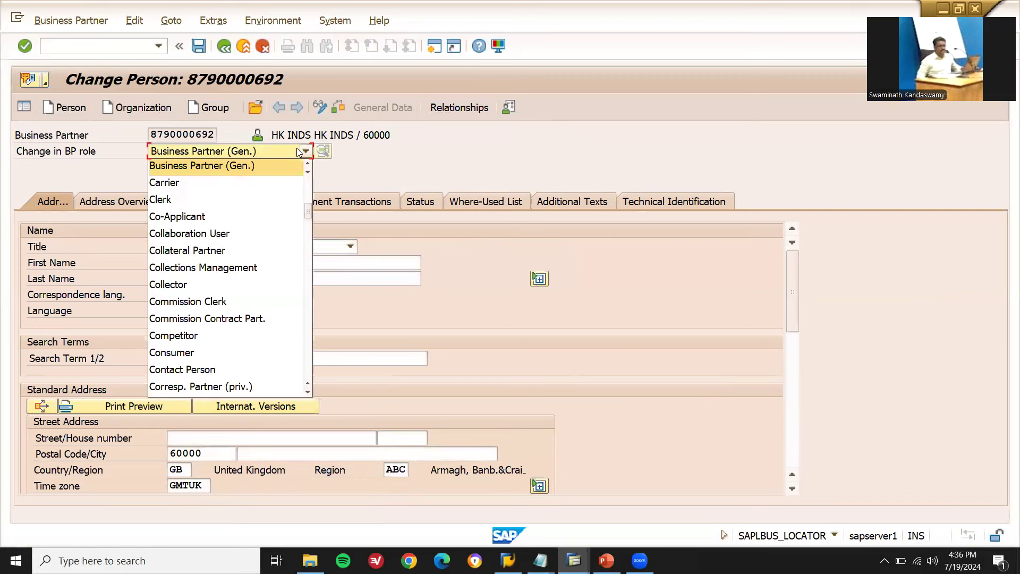
key(End)
key(Down)
key(Down)
key(Down)
key(Down)
key(Down)
key(Down)
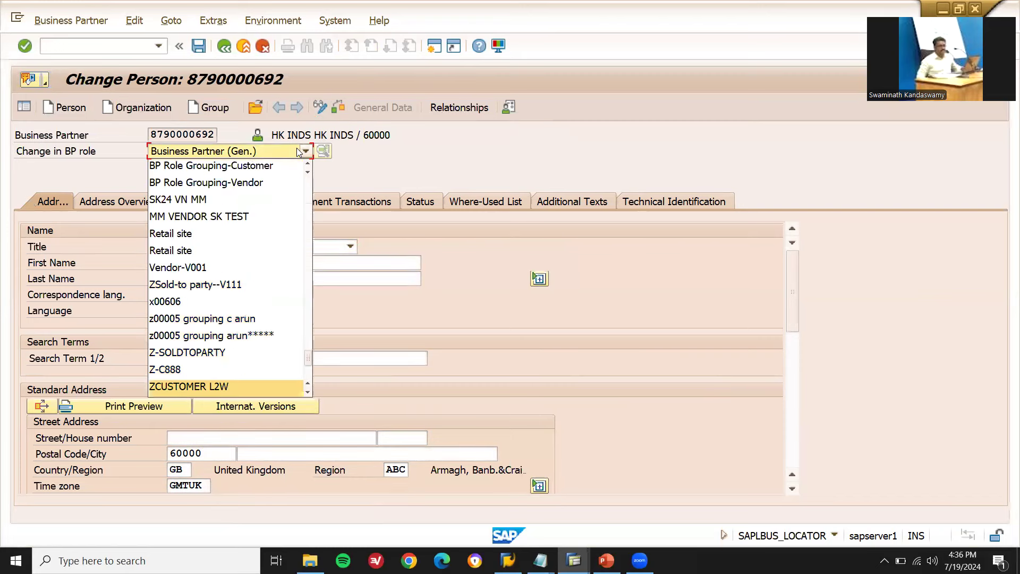
key(Down)
key(Down)
key(Down)
key(Down)
key(Down)
key(Down)
key(Down)
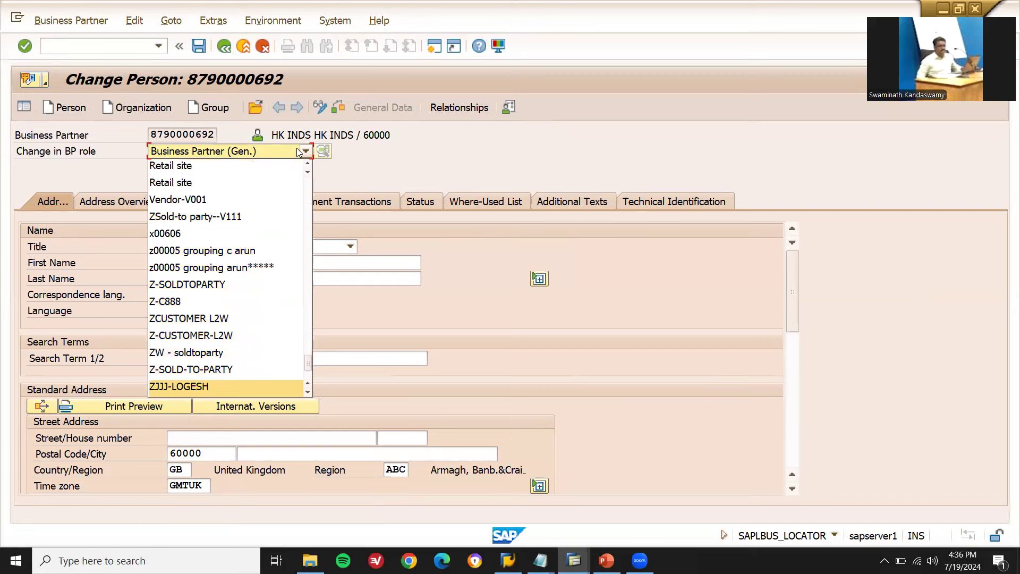
key(Up)
key(Return)
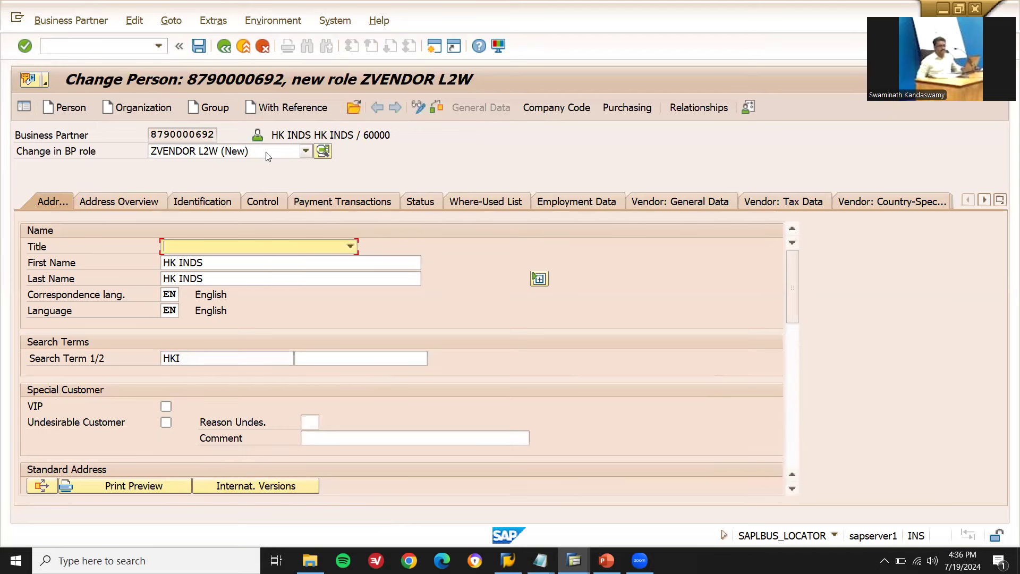
Open the vendor's company code data for company code GB10.
click(565, 106)
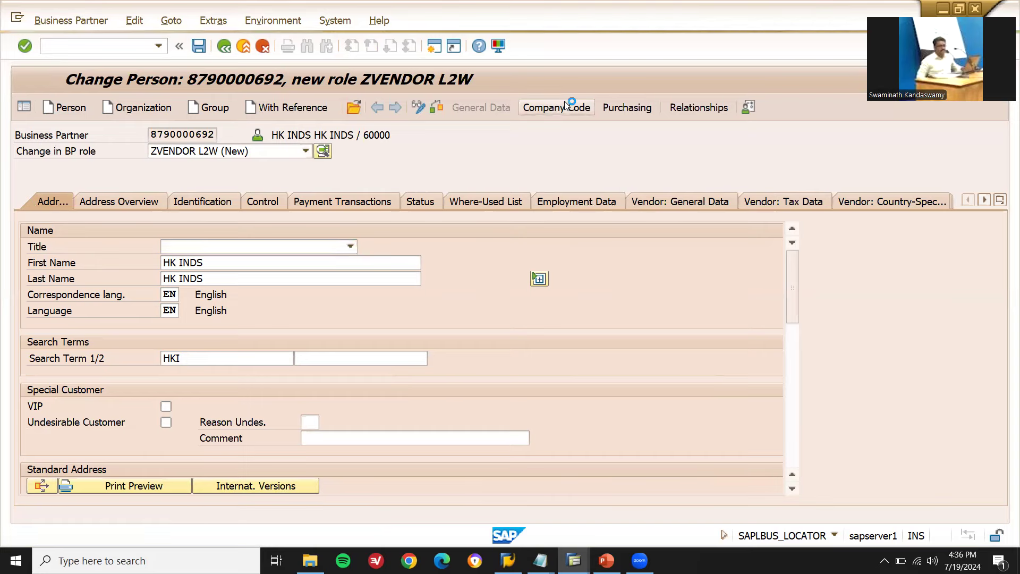
key(Down)
key(Return)
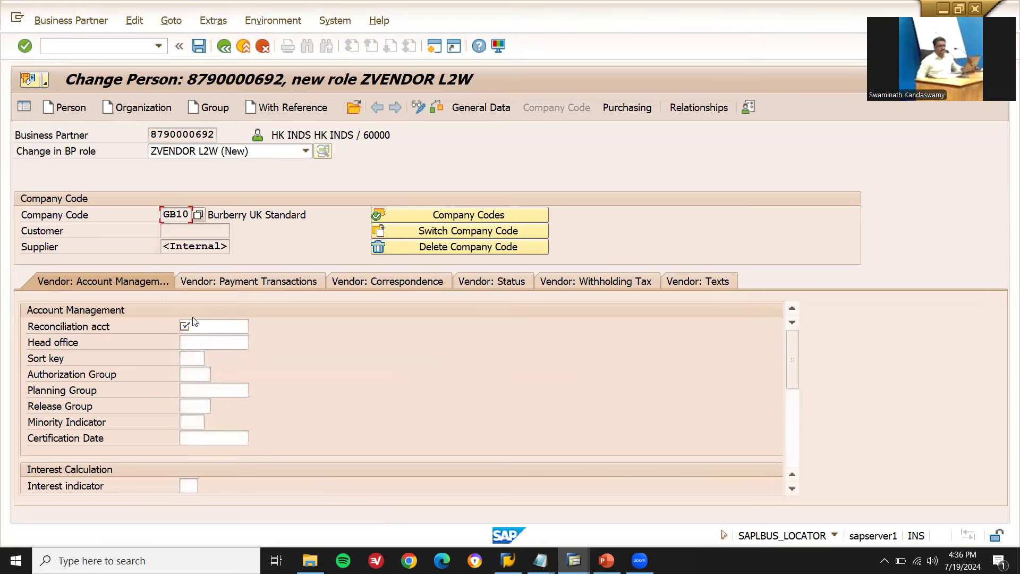
Check the available reconciliation accounts against the account number 31002 noted in Notepad, and close the list without choosing one.
click(194, 322)
click(256, 324)
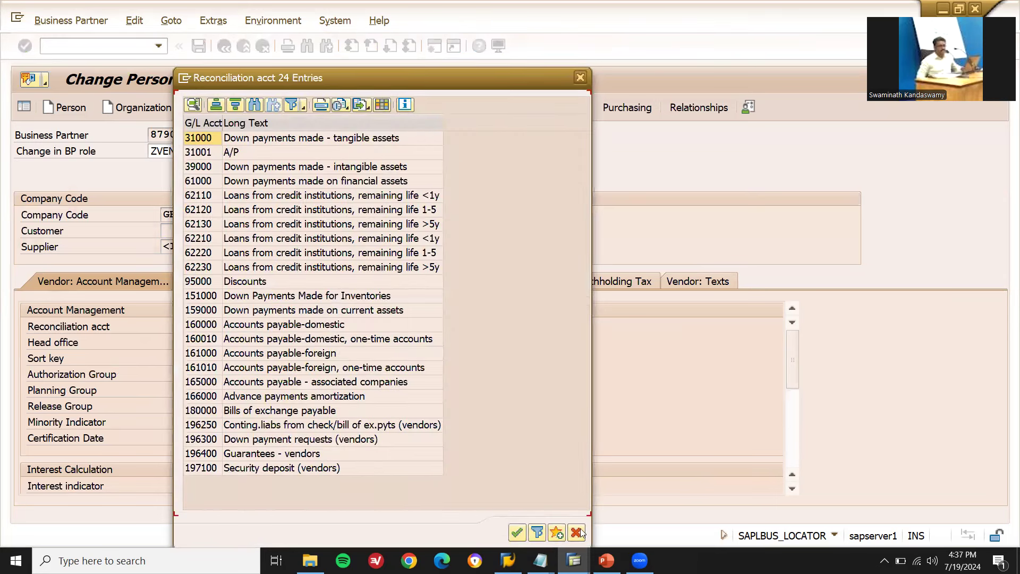
click(540, 561)
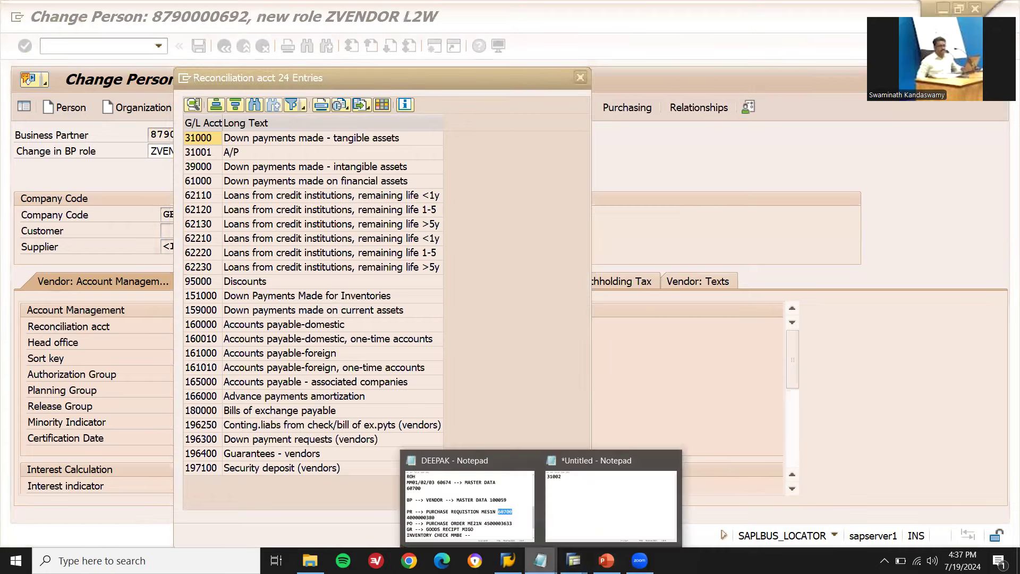
click(561, 515)
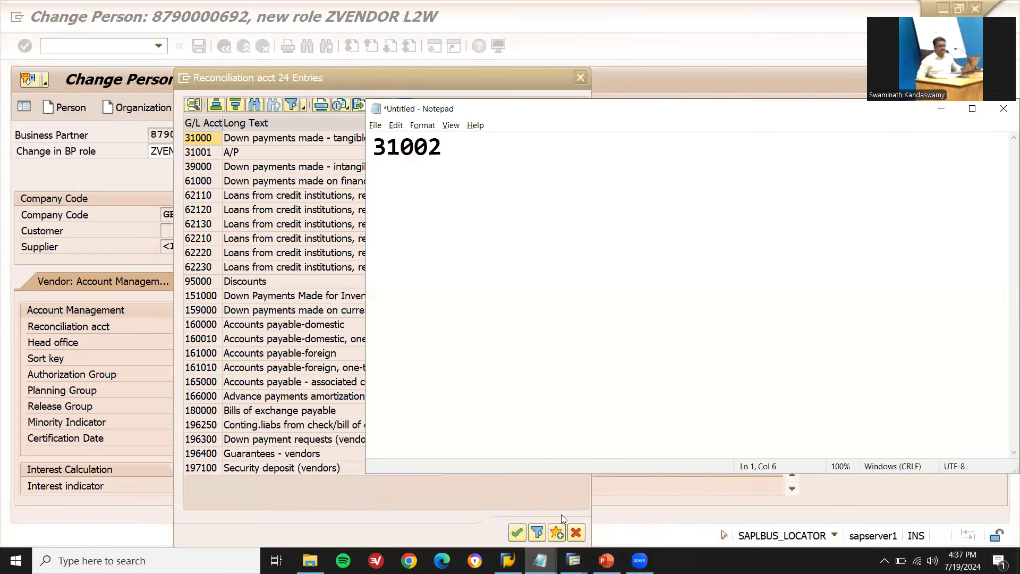
click(326, 239)
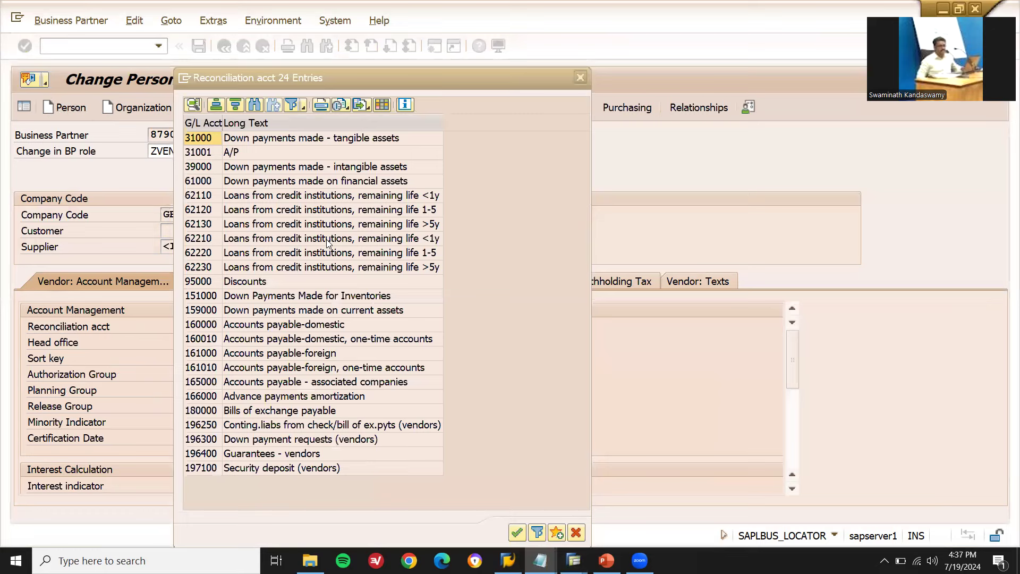
key(Escape)
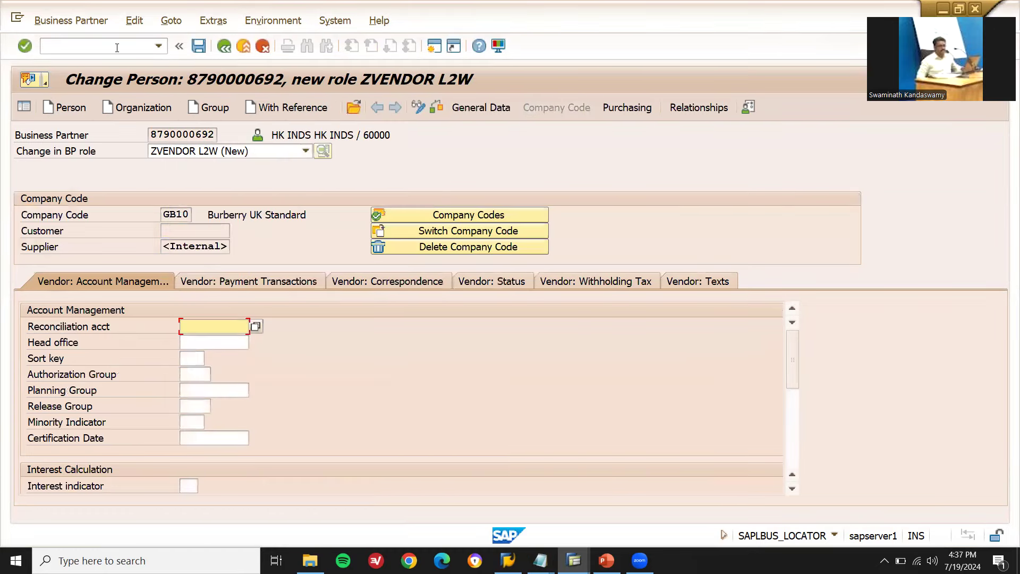
Leave the business partner without saving and open the central G/L account transaction FS00.
click(117, 48)
text(/N)
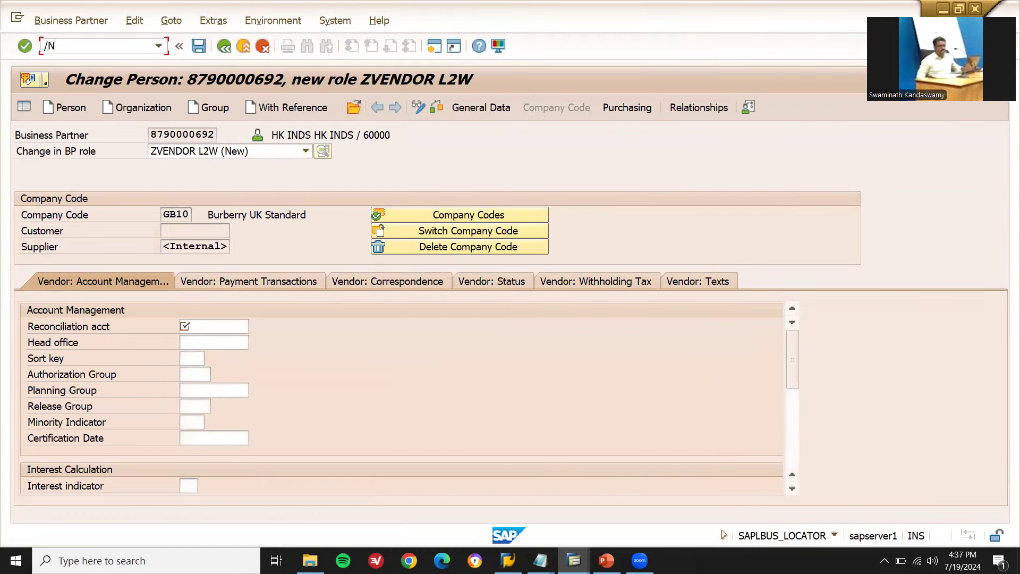
text(FS00)
key(Return)
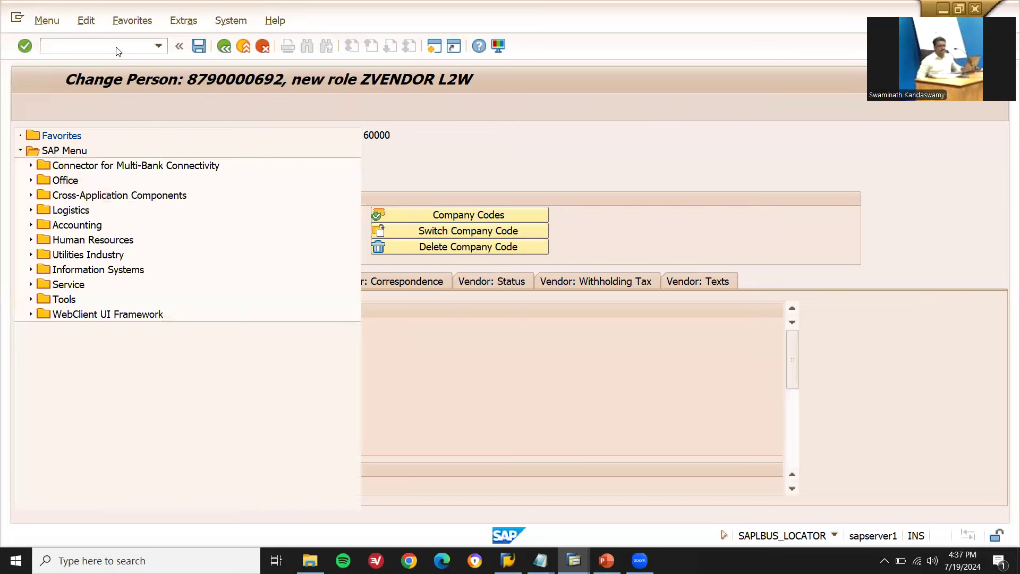
text(FS00)
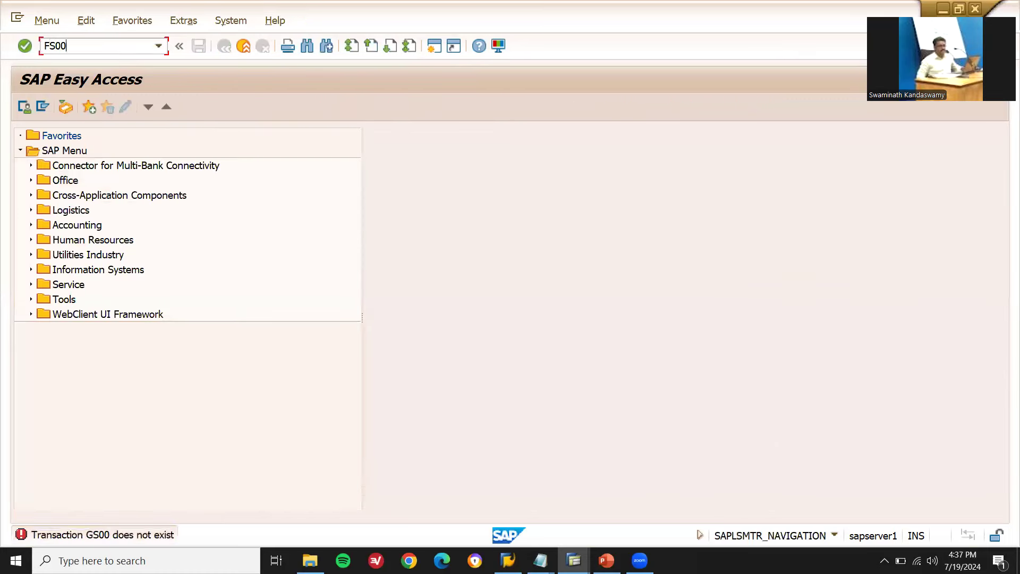
key(Return)
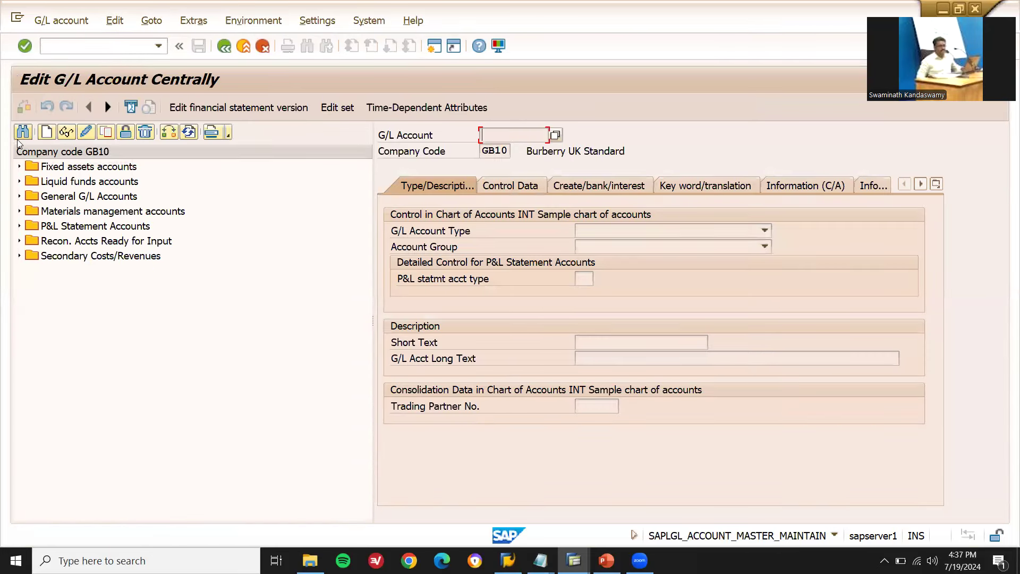
Find G/L account 31002 in the account tree and display its master data.
click(28, 134)
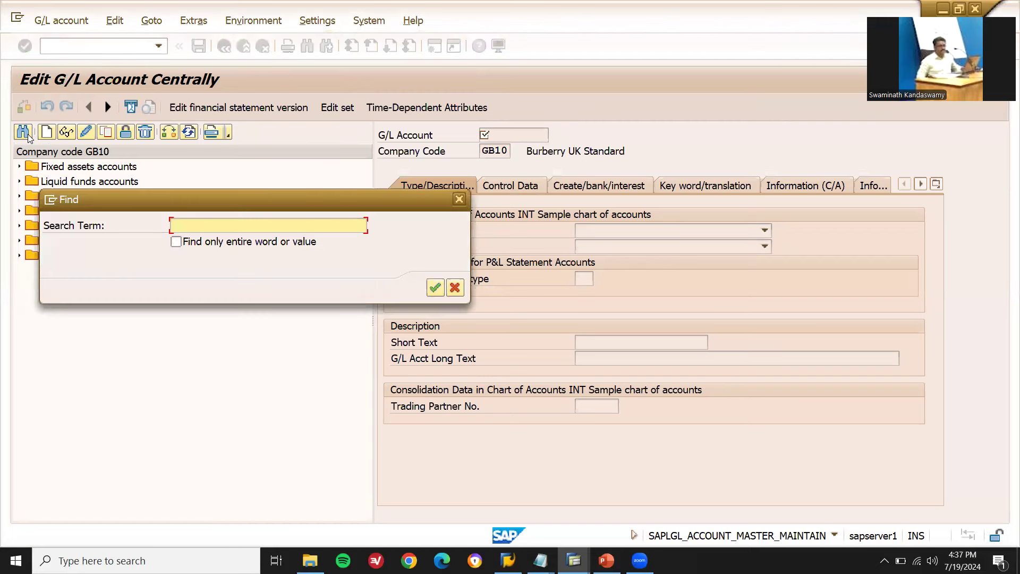
text(3100)
key(Return)
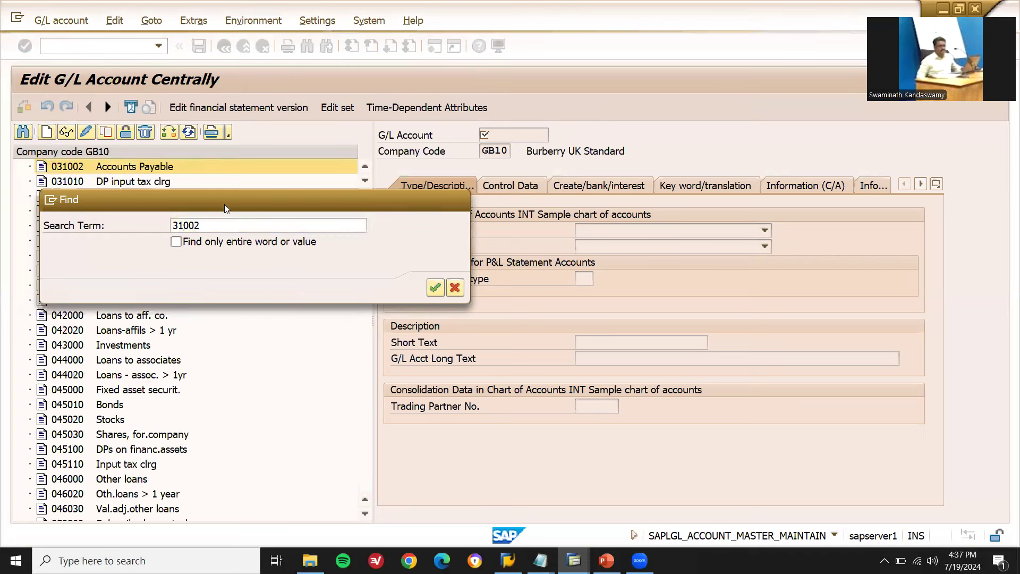
click(460, 199)
double_click(141, 172)
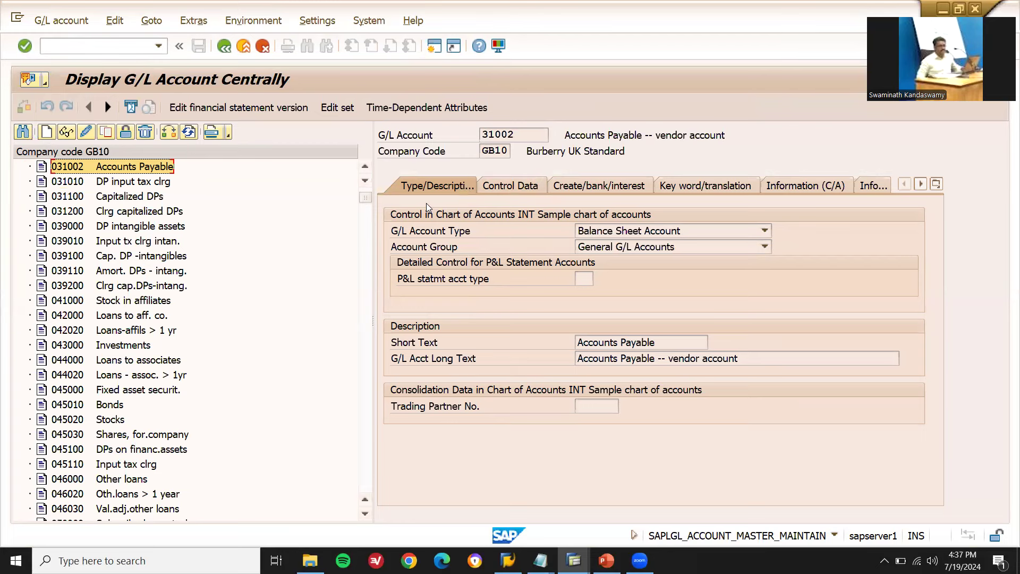
Edit the account's control data to make it a reconciliation account for Vendors, and save the change.
click(515, 186)
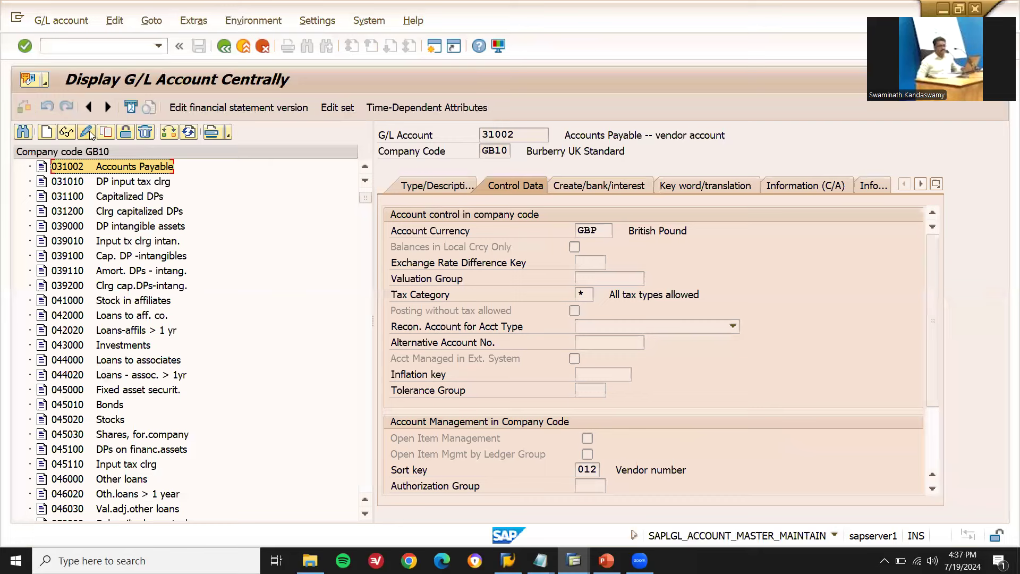
click(87, 130)
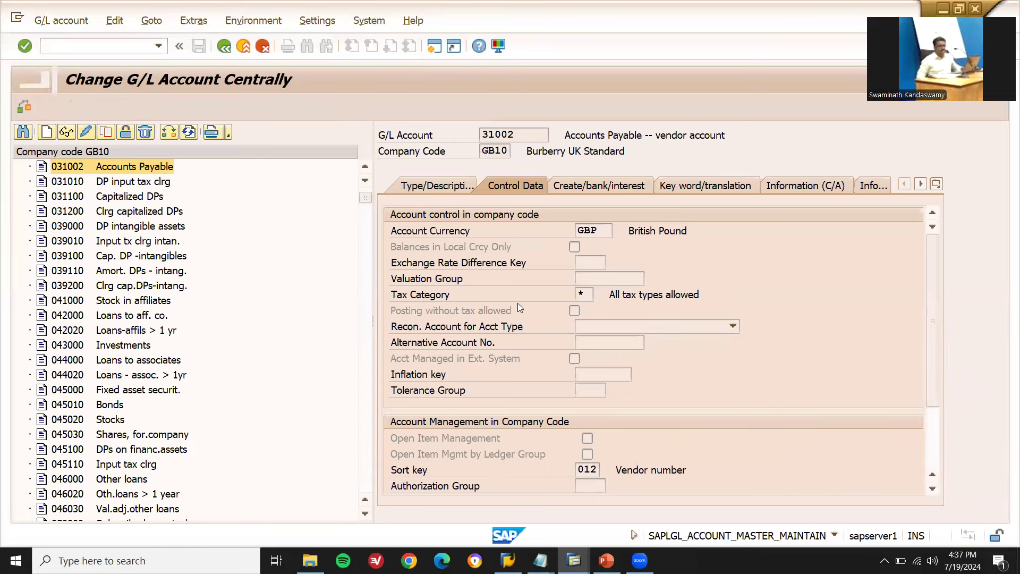
click(669, 327)
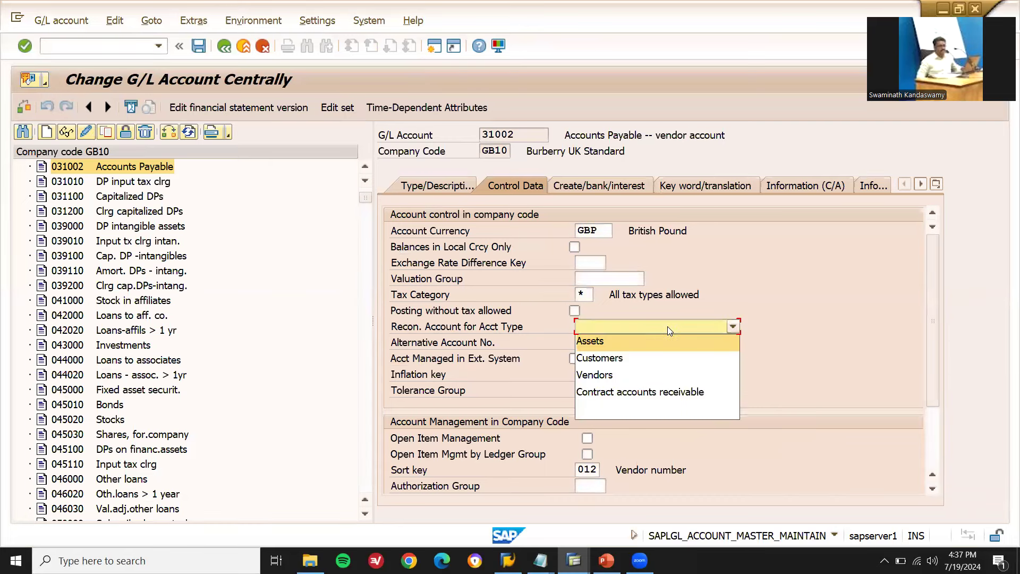
click(640, 374)
key(Return)
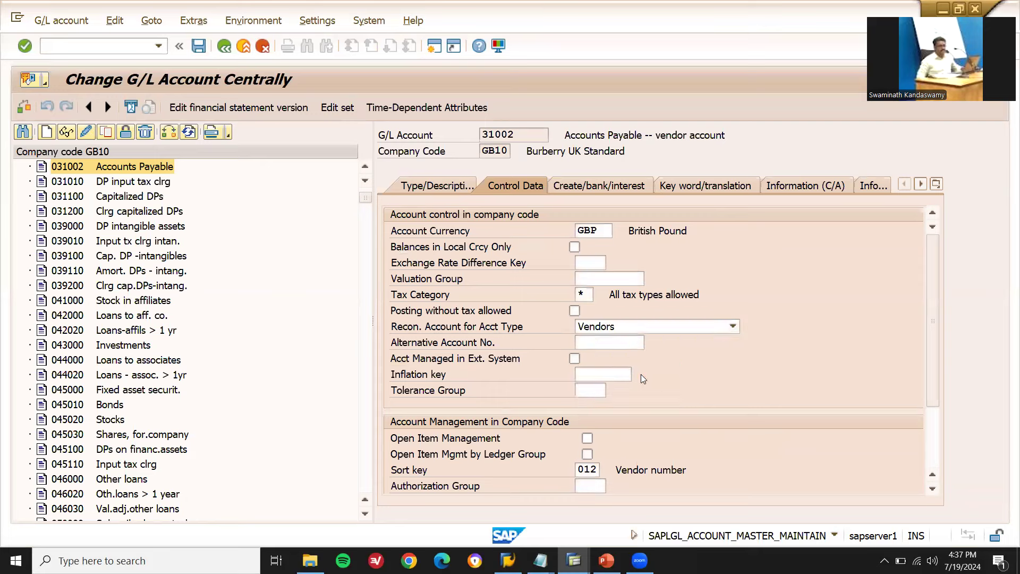
key(ctrl+s)
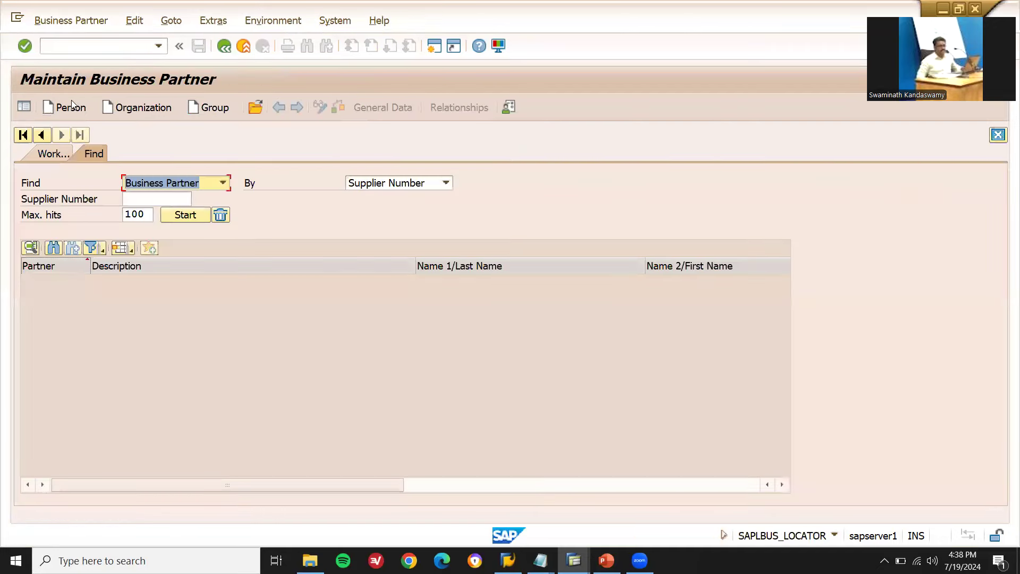
Start another business partner of type person with HK INDS as both first name and last name.
click(70, 105)
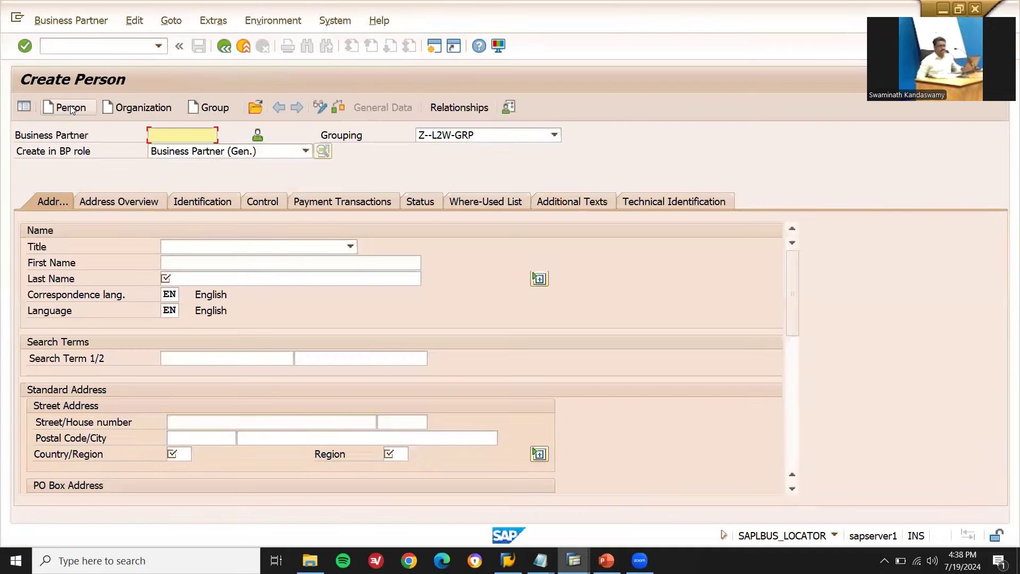
click(241, 267)
key(Down)
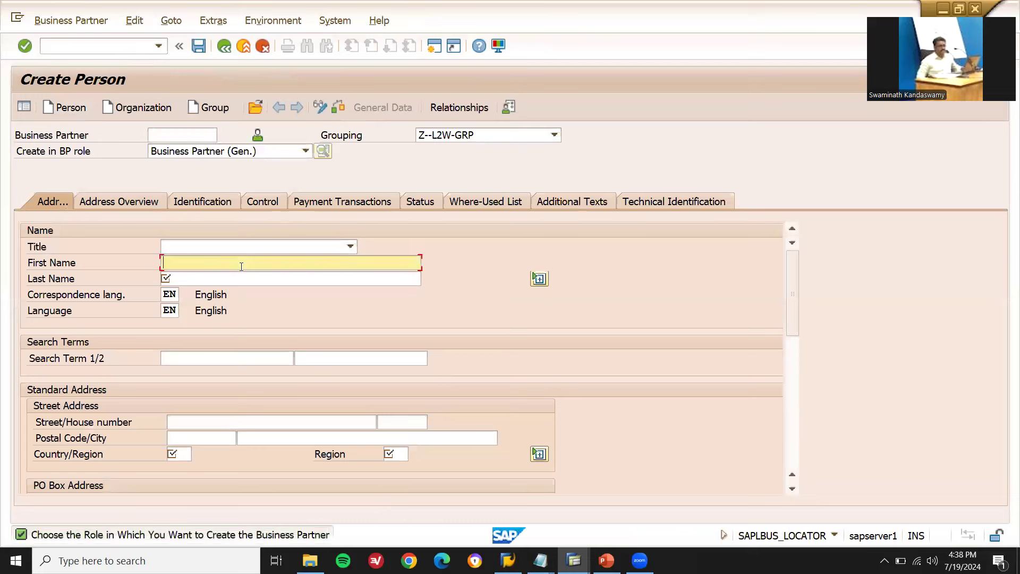
key(Return)
key(Tab)
key(Down)
key(Return)
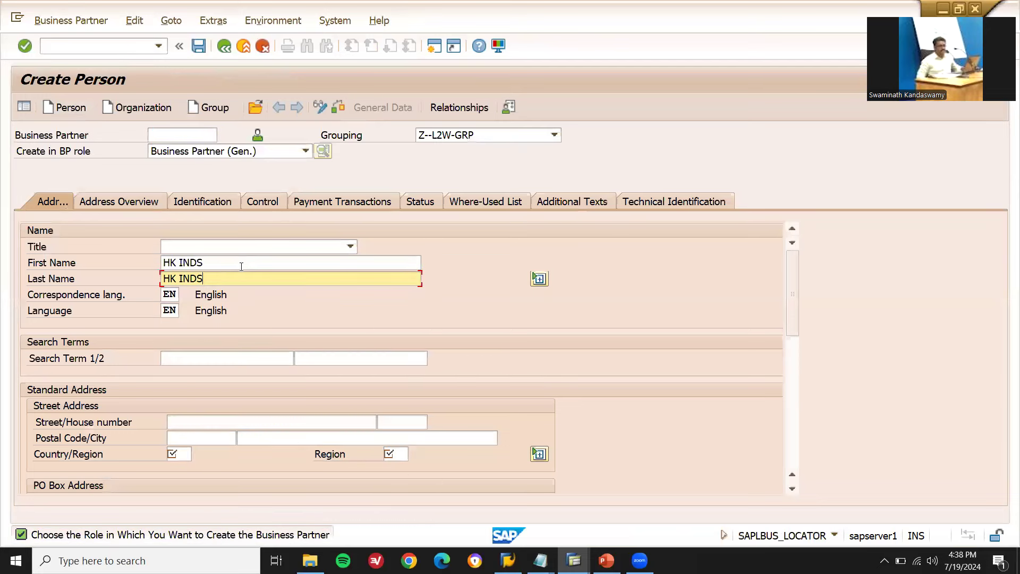
Enter HKI as the first search term of the new person.
click(227, 354)
key(Down)
key(Return)
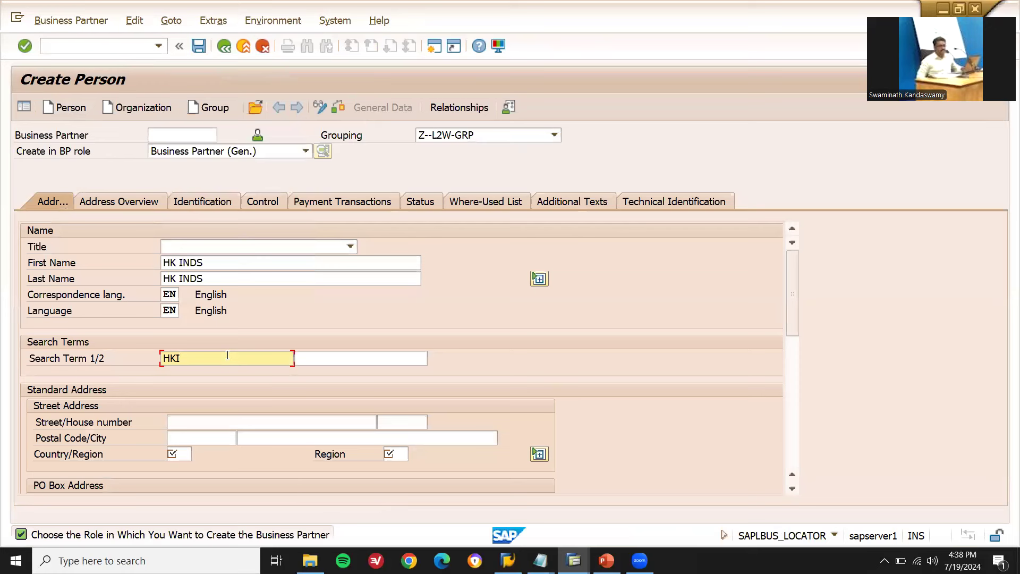
Enter postal code 60000, country GB and region ABC in the person's standard address, and save the business partner.
click(208, 438)
key(Down)
key(Return)
key(Tab)
key(Down)
key(Return)
key(Tab)
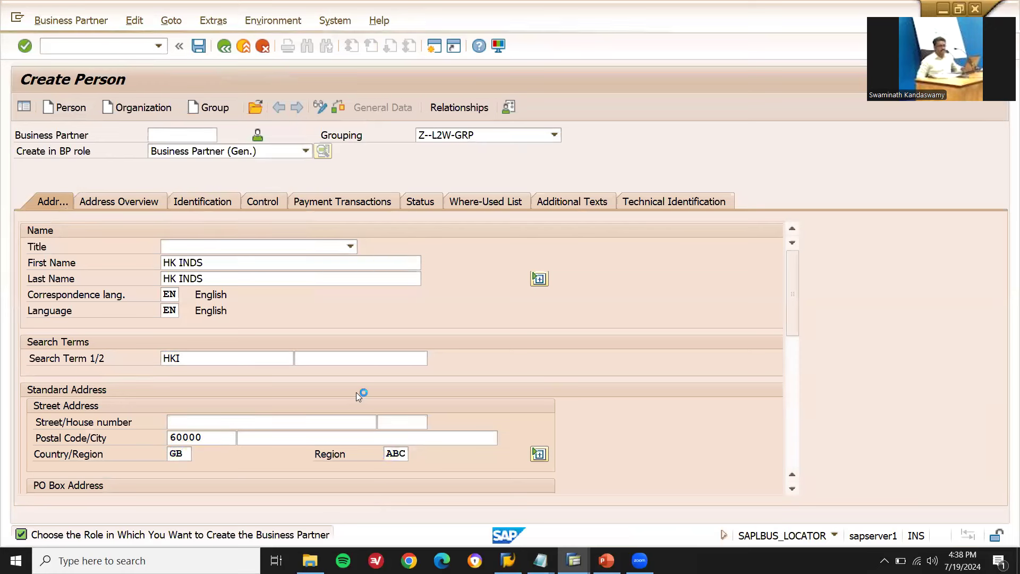
click(198, 47)
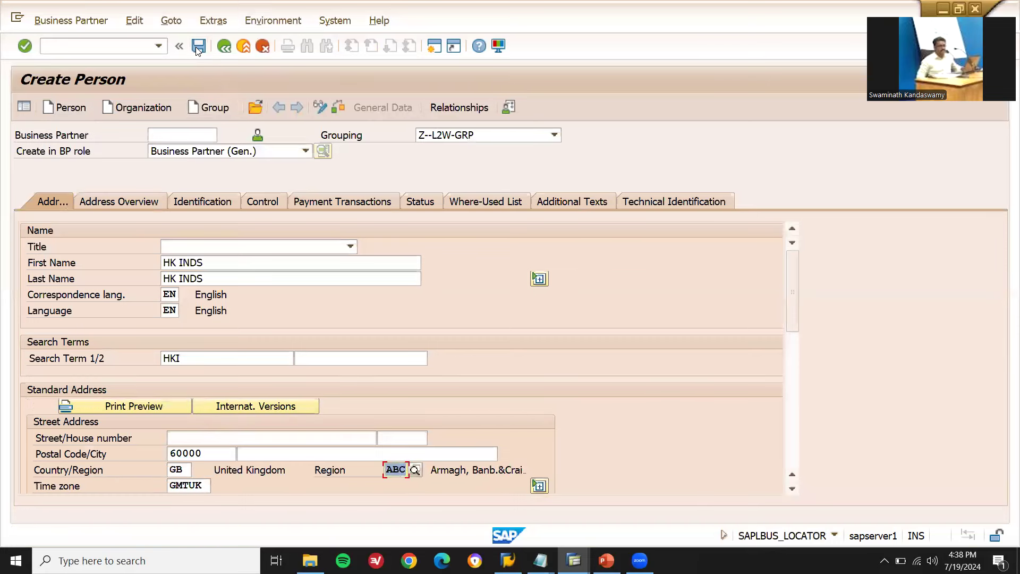
click(198, 47)
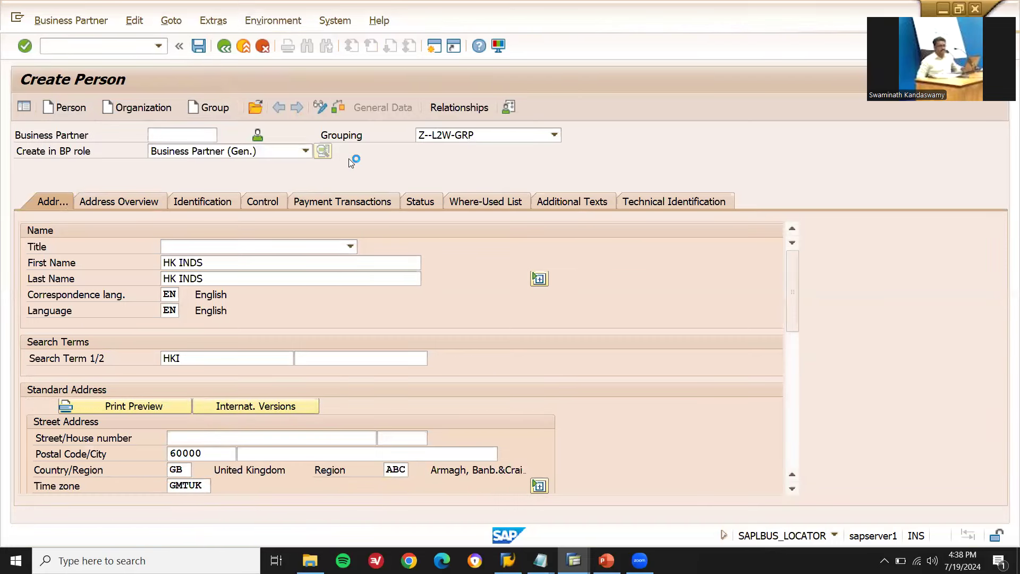
Switch the new HK INDS business partner to change mode and assign it the role ZVENDOR L2W.
click(322, 109)
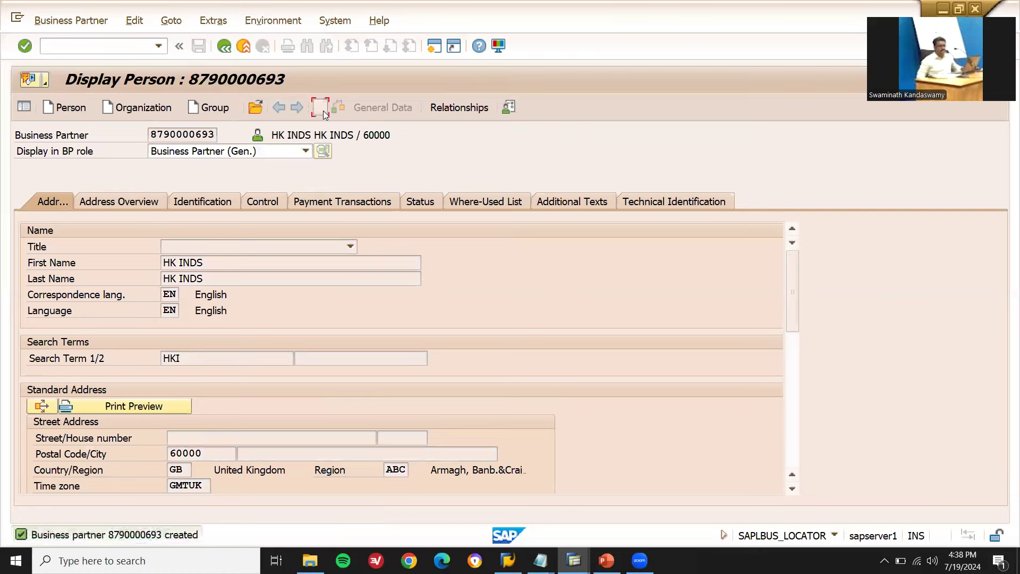
click(306, 152)
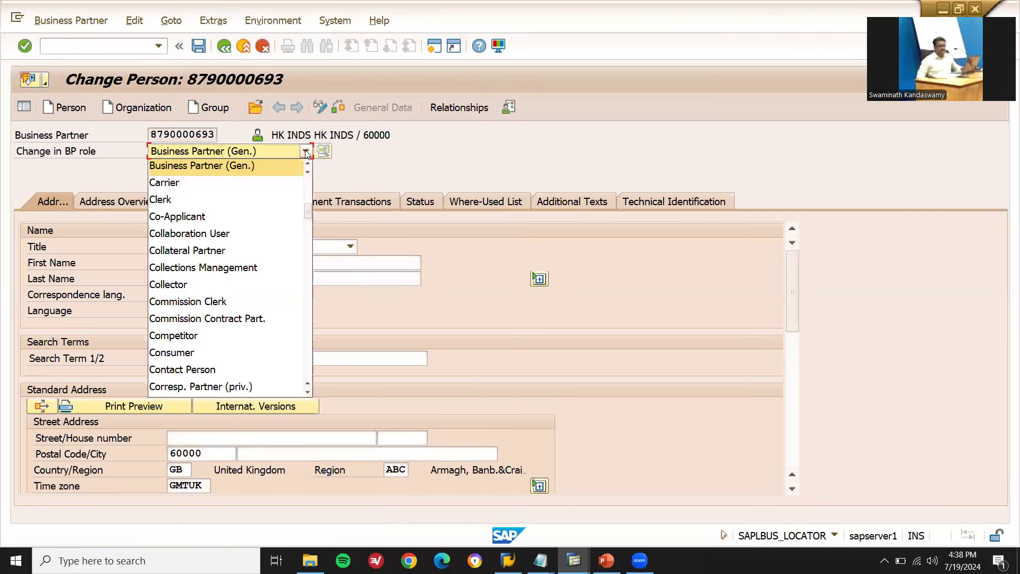
key(z)
key(Down)
key(Down)
key(Down)
key(Down)
key(Down)
key(Down)
key(Down)
key(Down)
key(Down)
key(Down)
key(Down)
key(Down)
key(Down)
key(Up)
key(Return)
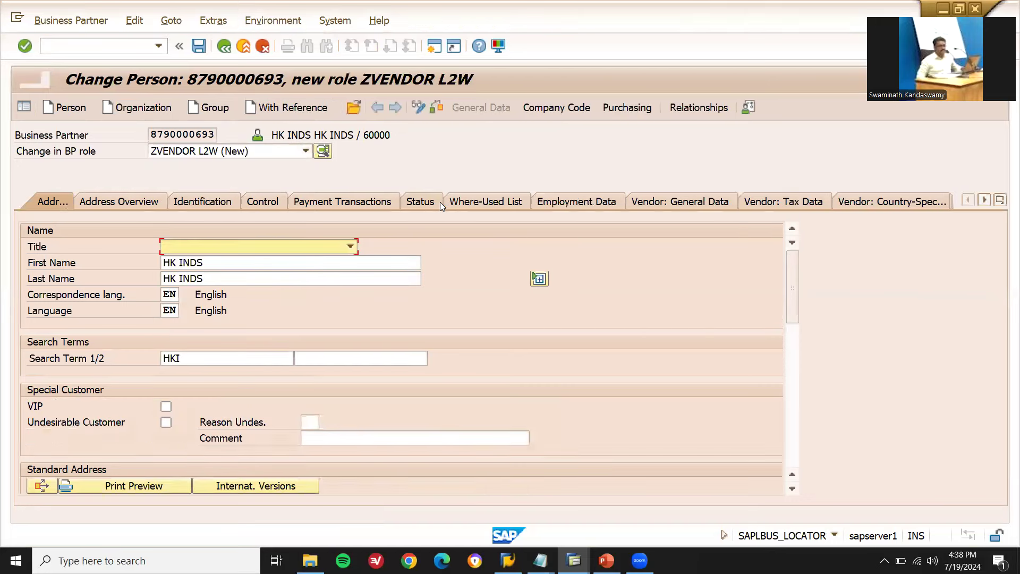
Open the vendor's company code data for company code GB10.
click(557, 107)
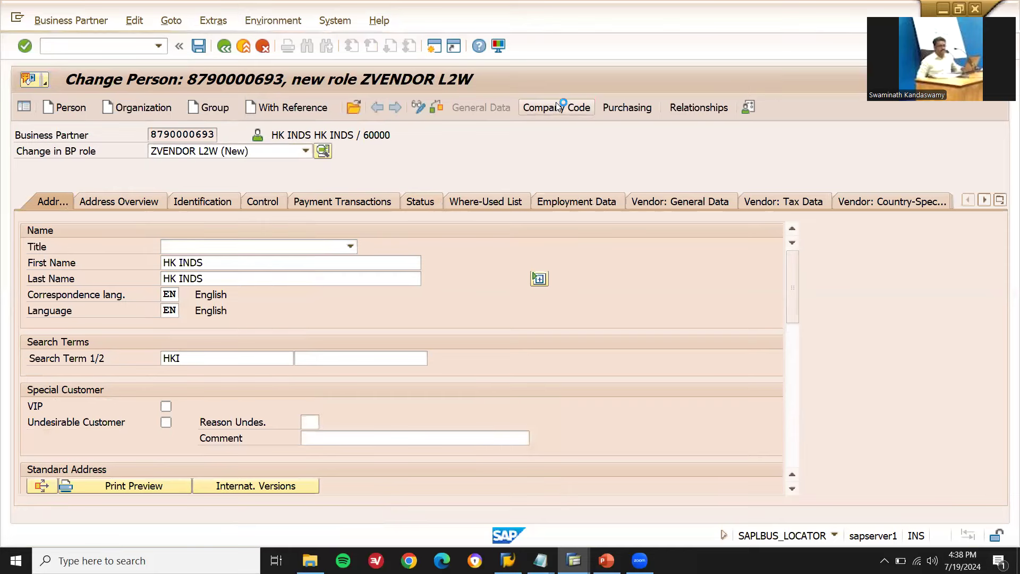
text(GB10)
key(Return)
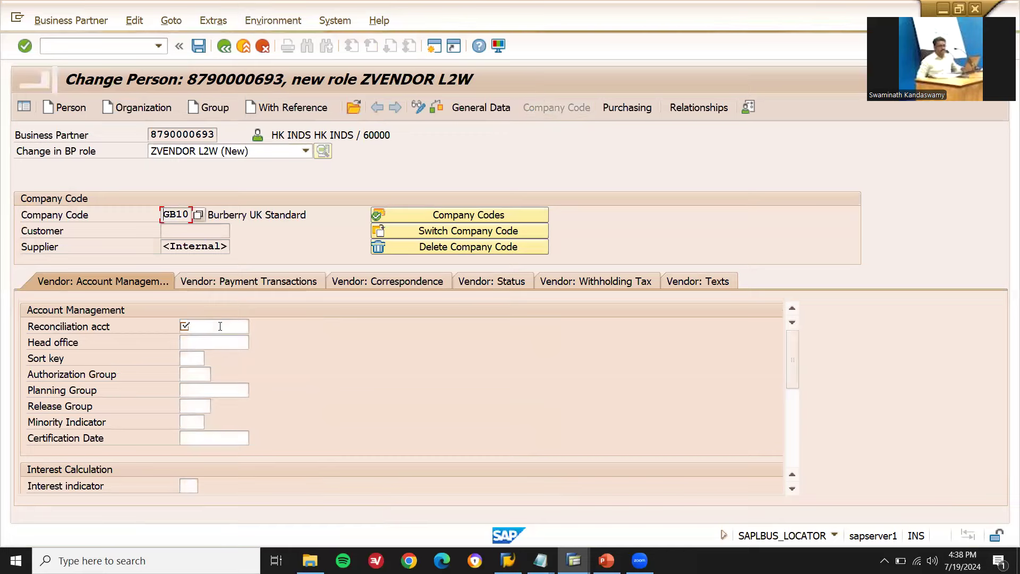
Set the vendor's reconciliation account to 31002, checking it against the number noted in Notepad, and save.
click(235, 326)
click(255, 327)
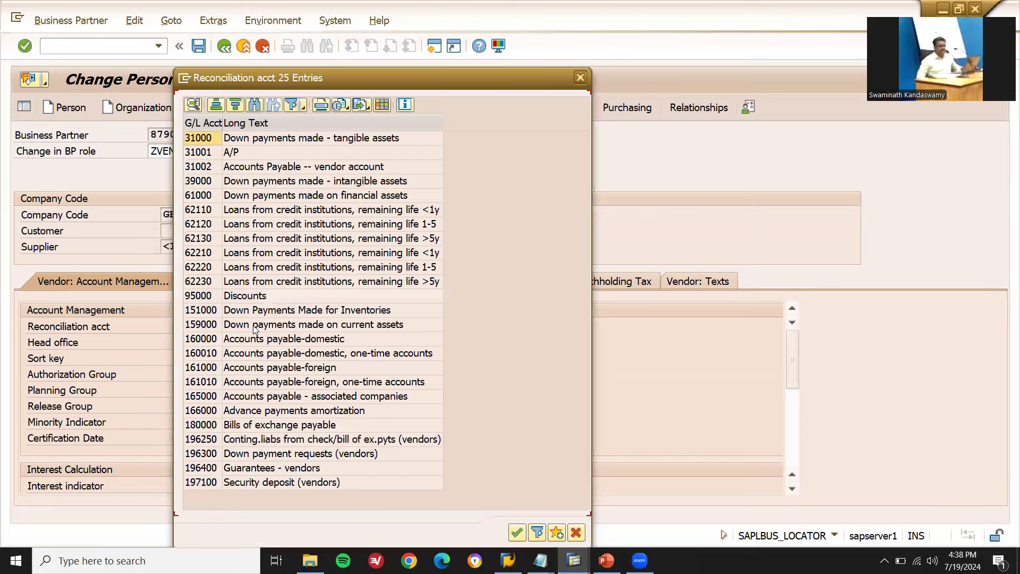
click(322, 168)
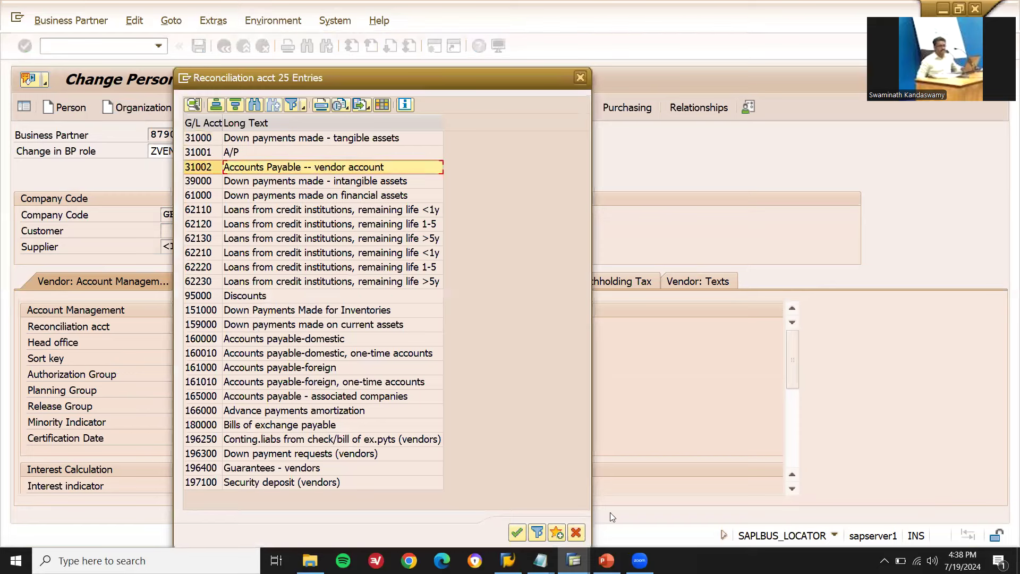
key(Return)
mouse_move(540, 560)
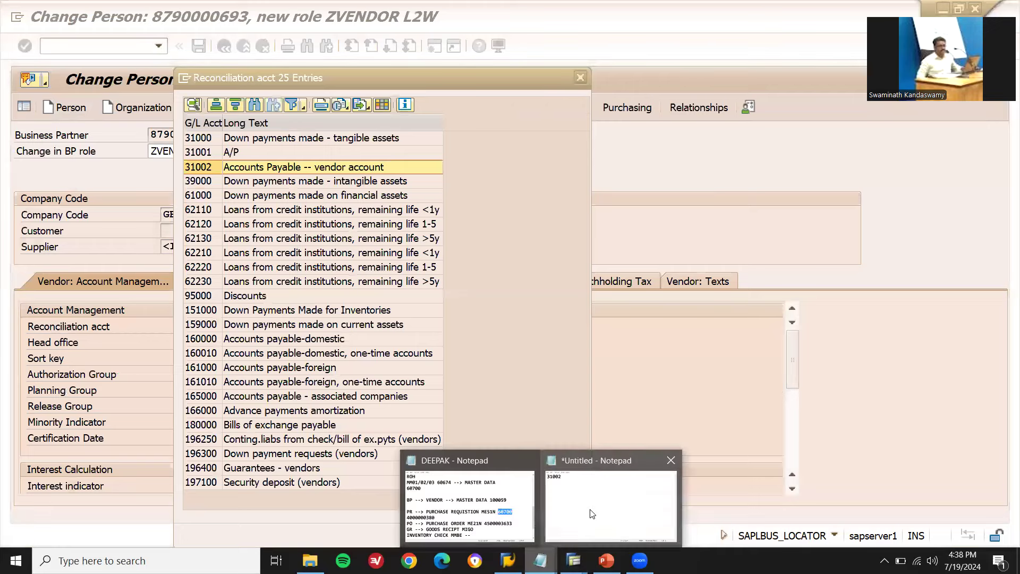
click(506, 494)
double_click(413, 148)
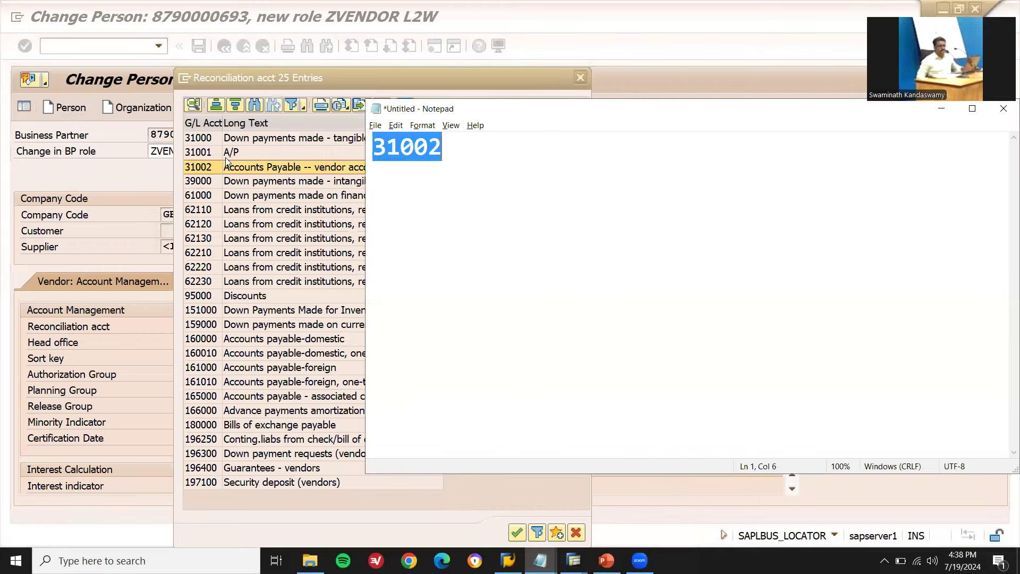
click(211, 165)
double_click(212, 167)
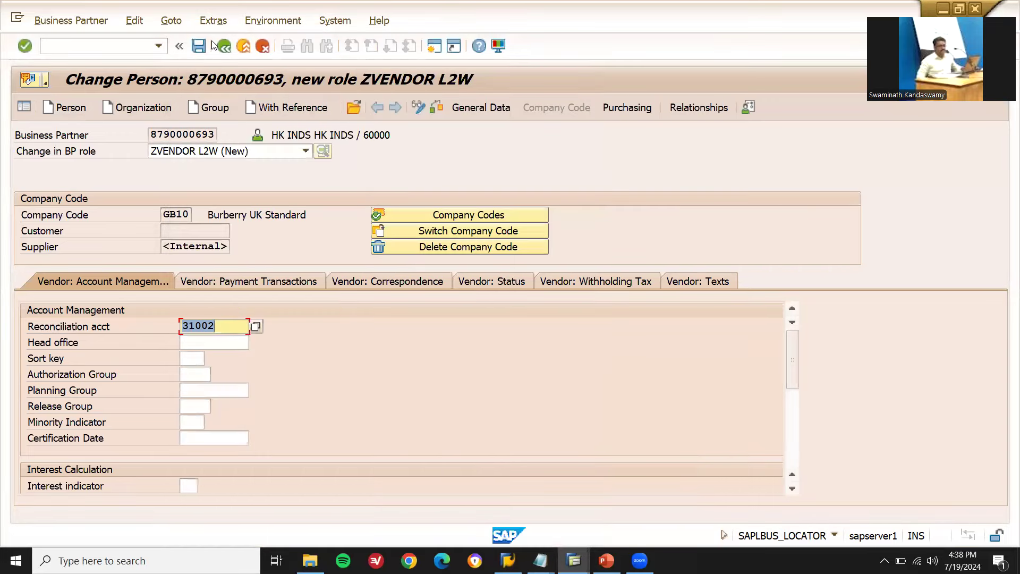
click(197, 52)
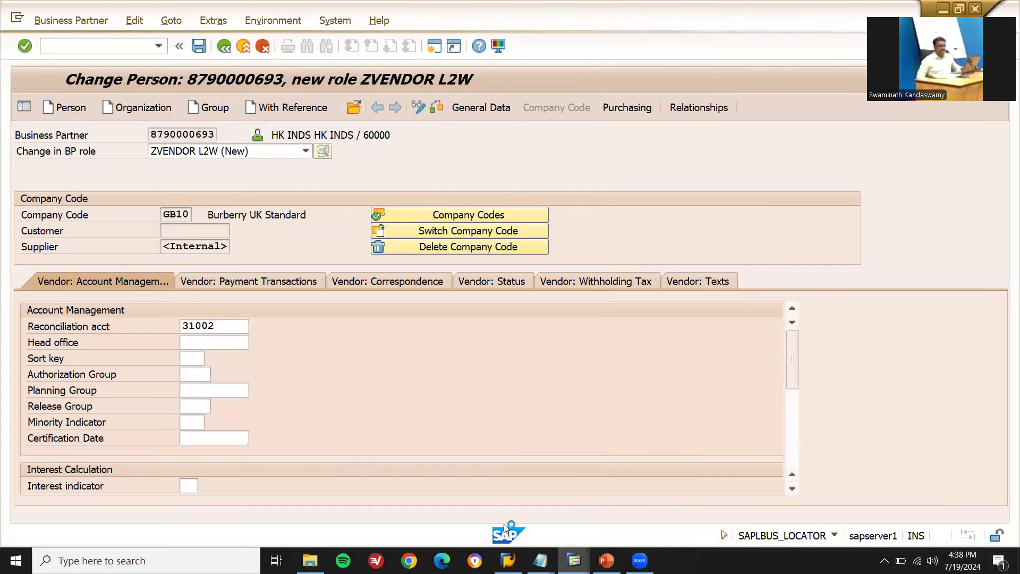
Record the HK INDS supplier number on a new line below 31002 in the untitled Notepad note.
click(229, 246)
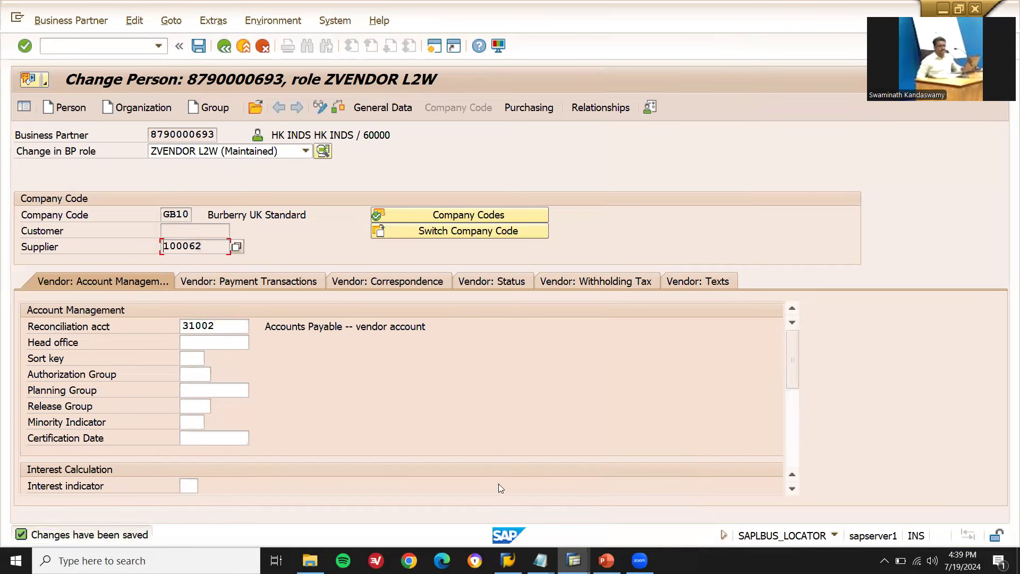
click(540, 560)
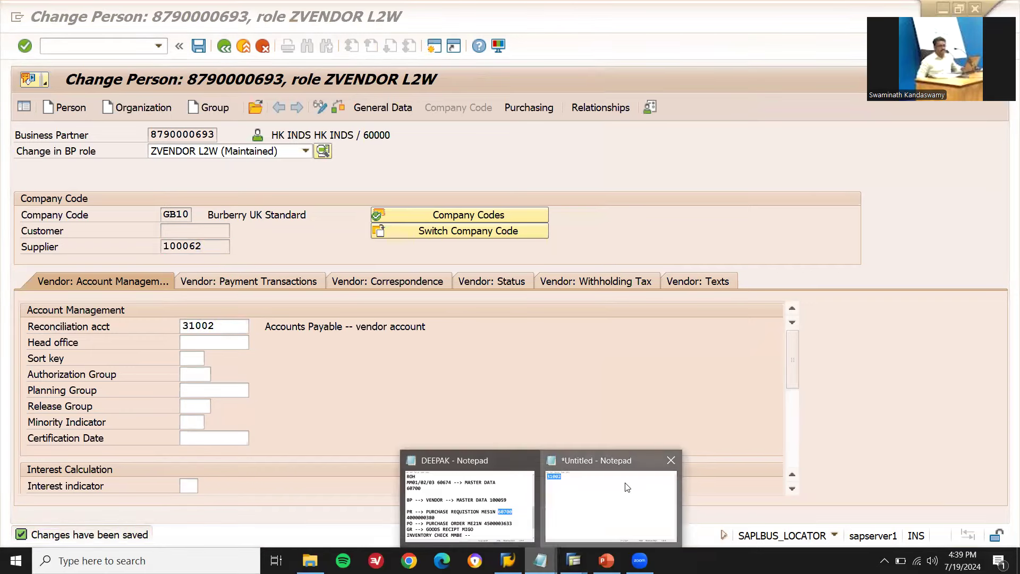
click(611, 497)
click(524, 141)
text(100062)
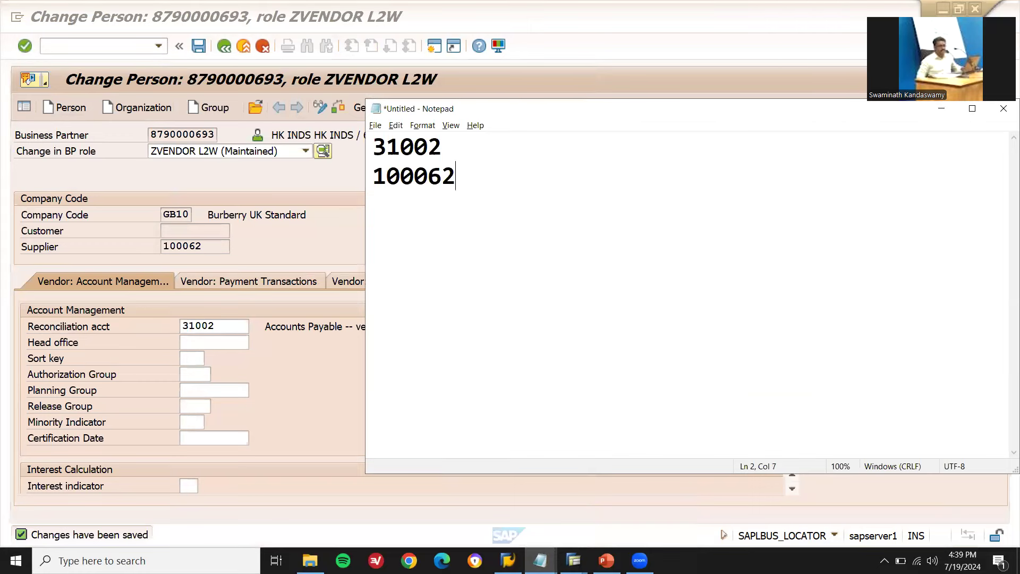
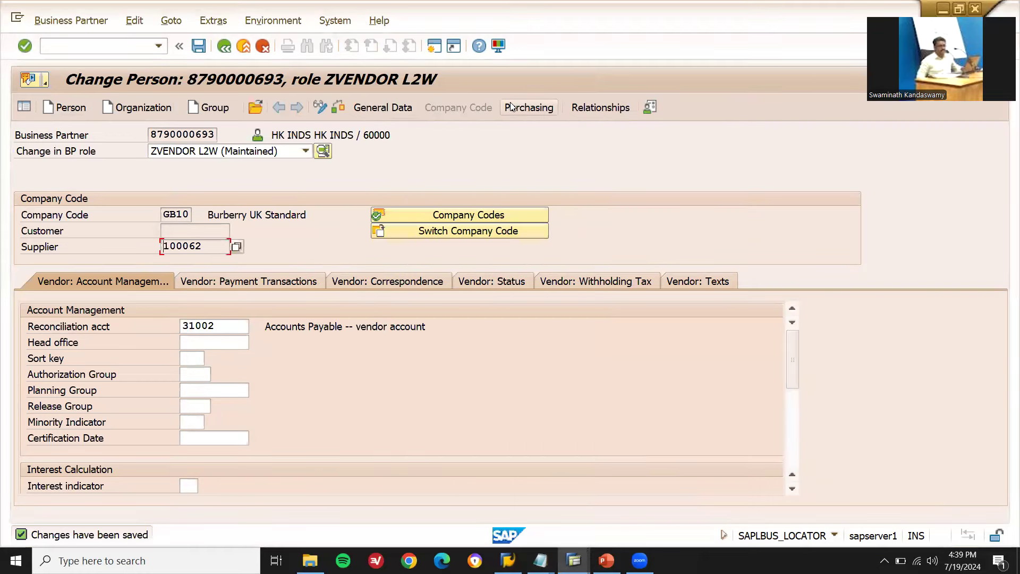
Extend the vendor to purchasing organization DE01 with order currency GBP, and save the purchasing data.
click(511, 107)
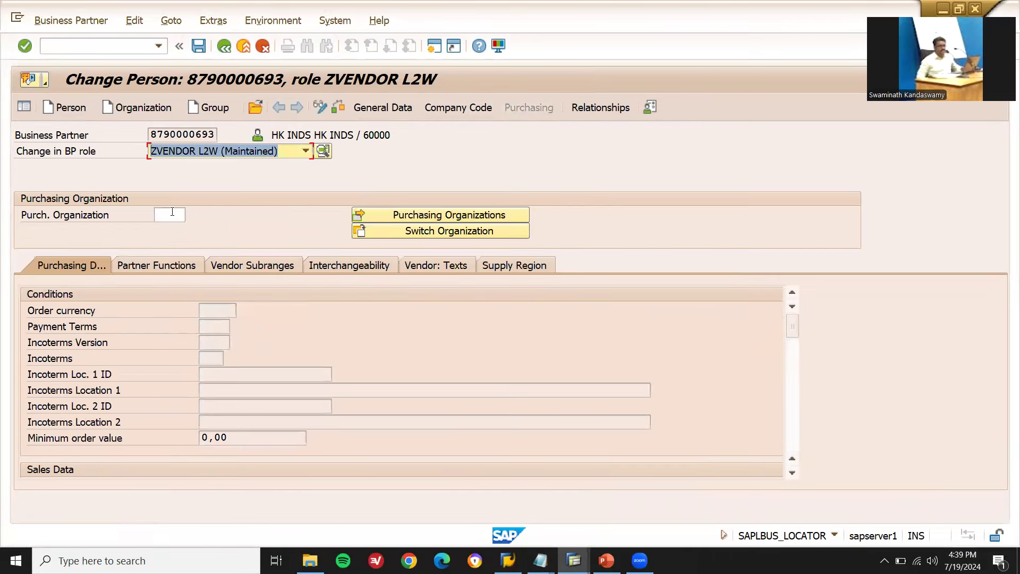
click(172, 212)
click(167, 226)
key(Return)
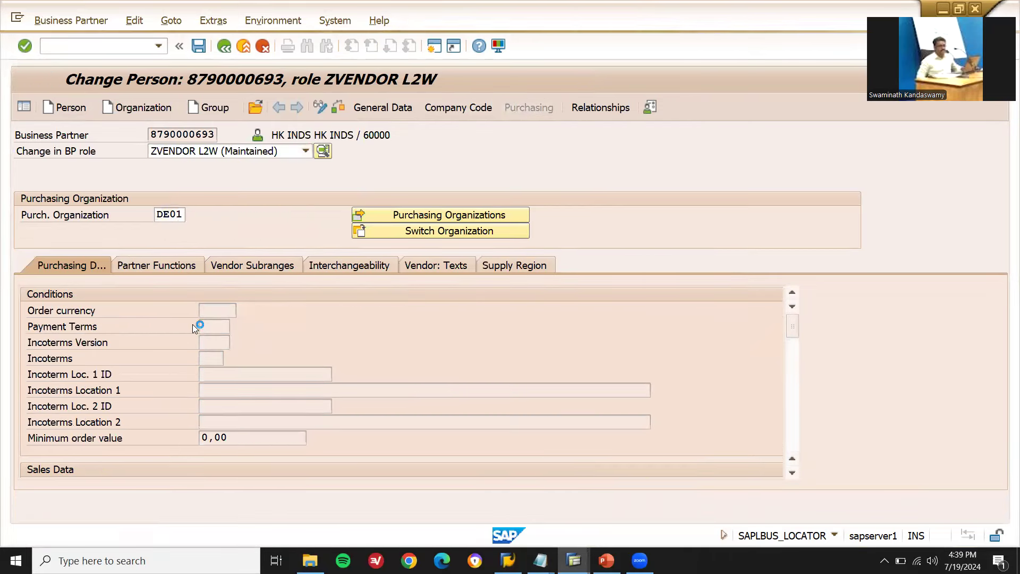
click(218, 328)
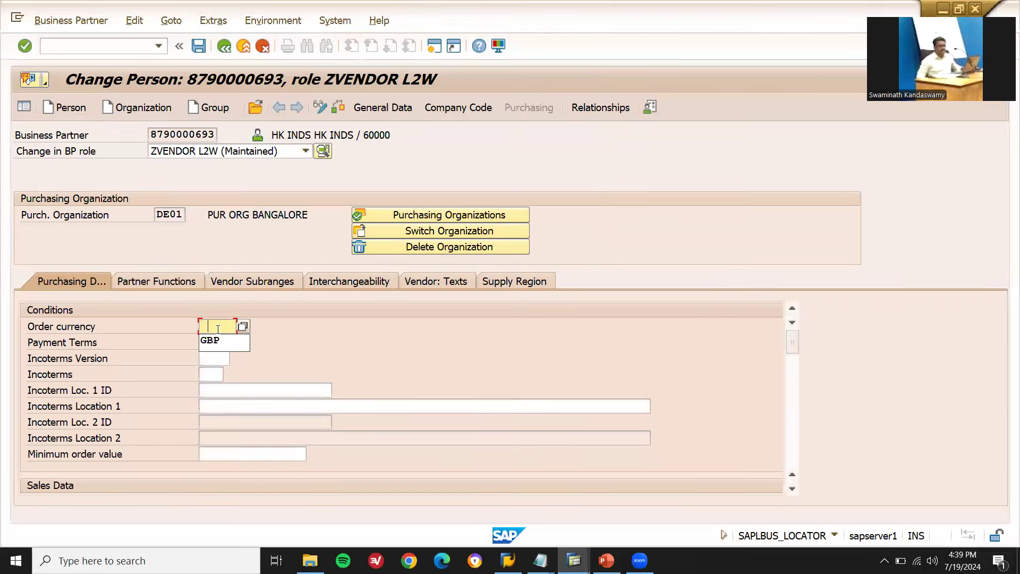
click(213, 341)
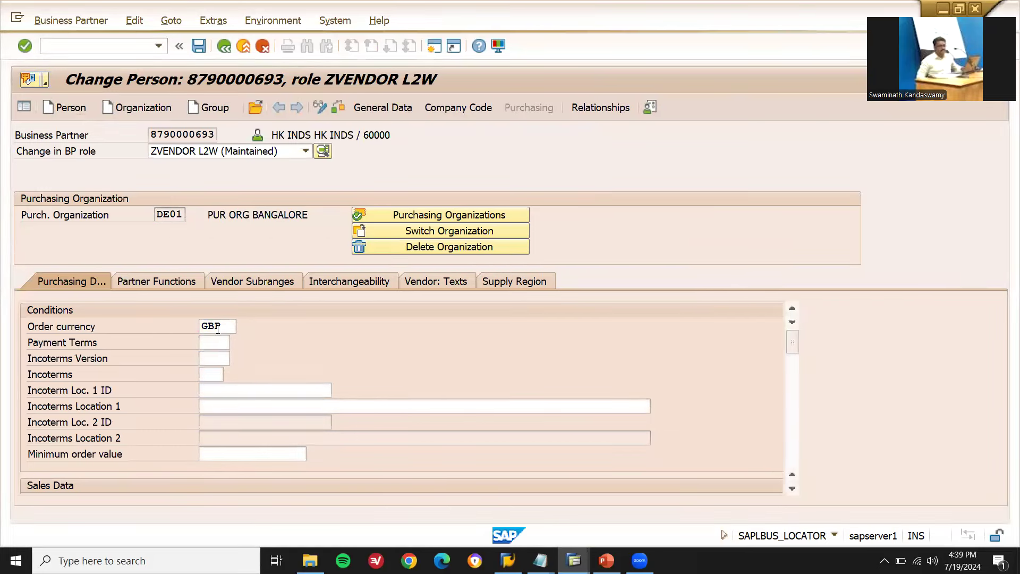
key(Return)
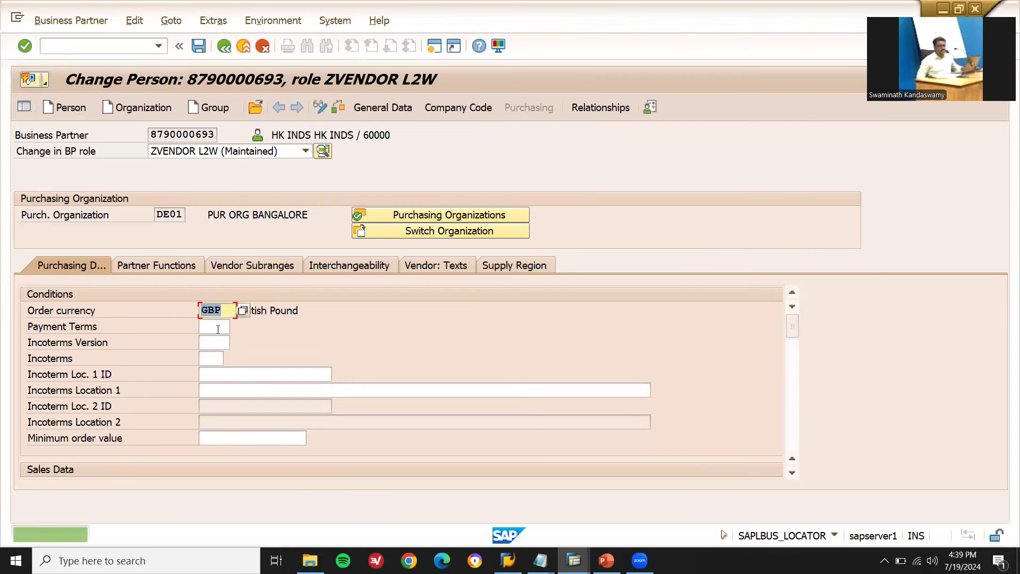
Start a standard purchase order with transaction ME21N and enter the HK INDS supplier number as supplier.
click(138, 46)
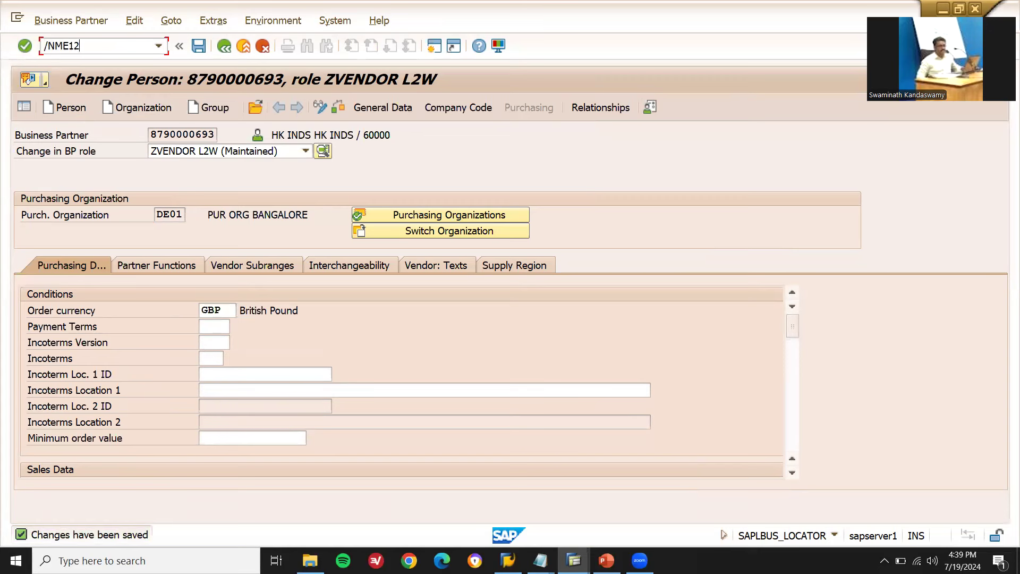
text(/NME21N)
key(Return)
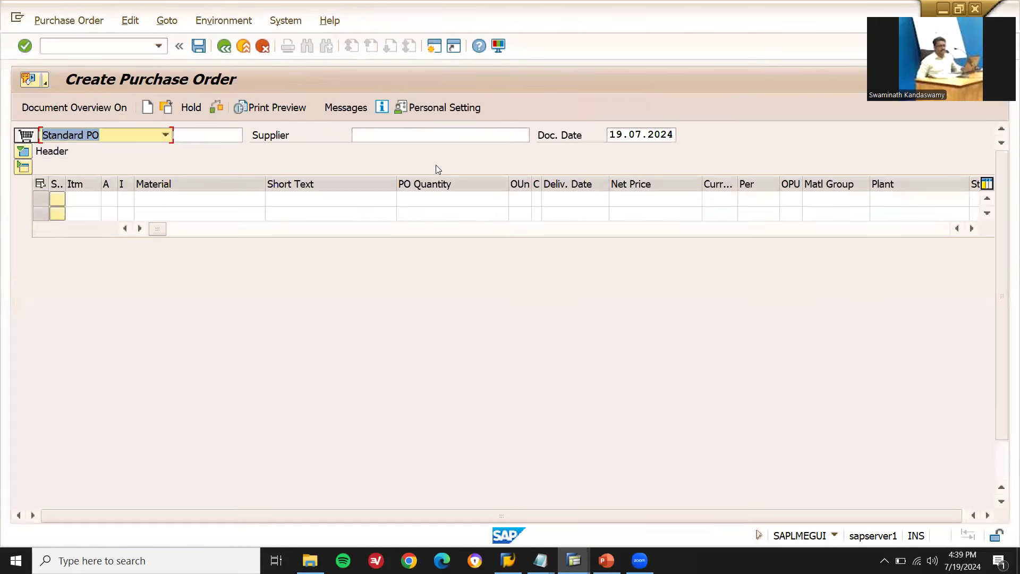
click(408, 134)
text(100062)
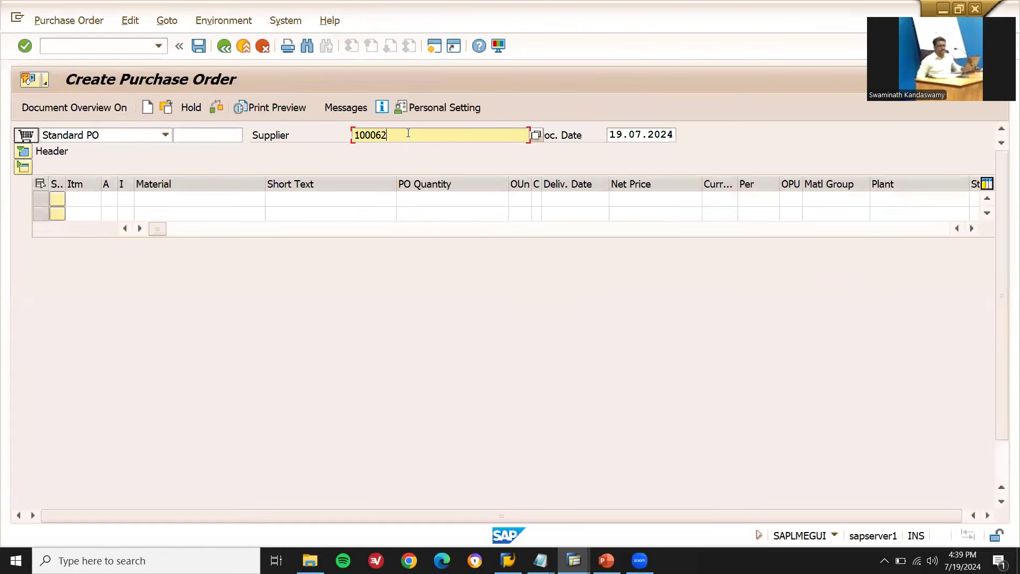
key(Return)
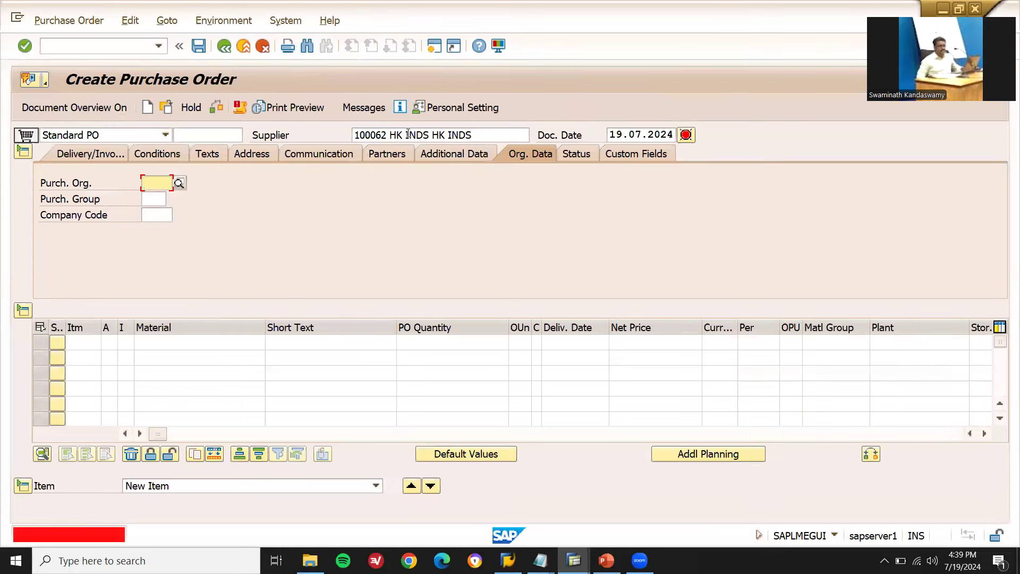
Fill in the order's organizational data with purchasing organization DE01, company code GB10 and a previously used purchasing group.
key(Return)
key(Return)
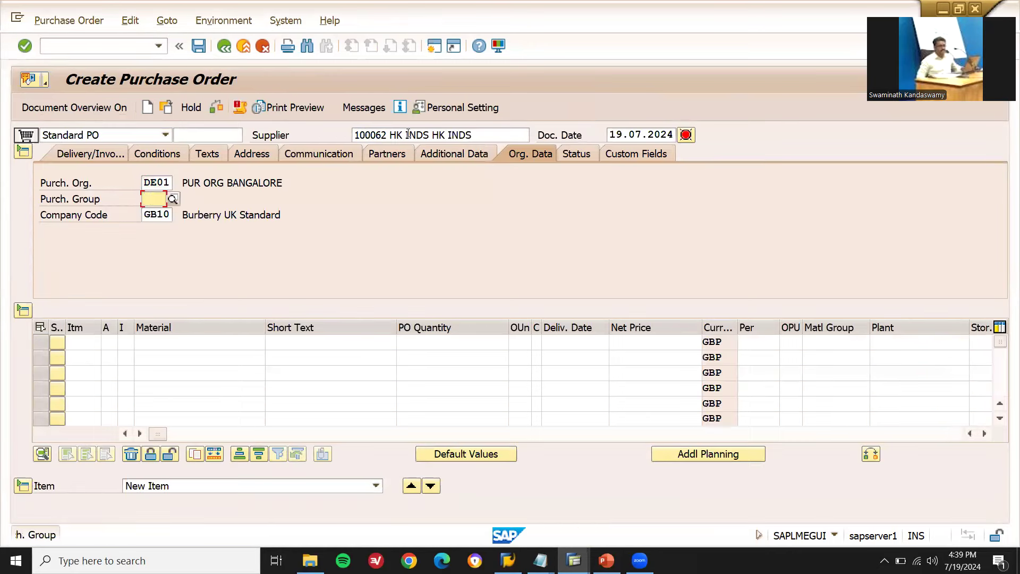
key(Down)
key(Return)
key(Return)
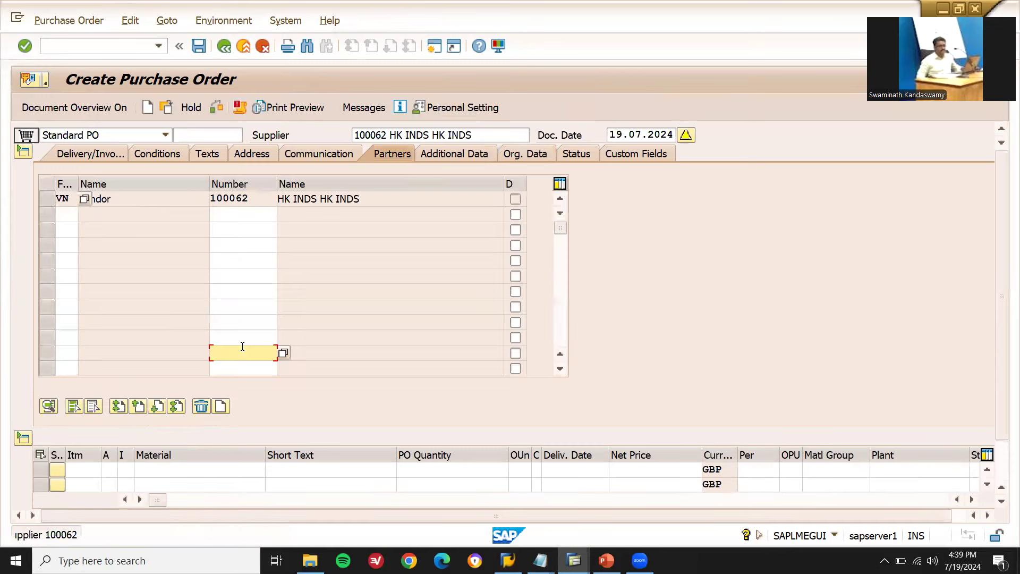
Add material 60700 as the first order item and assign it to plant DE01.
click(208, 470)
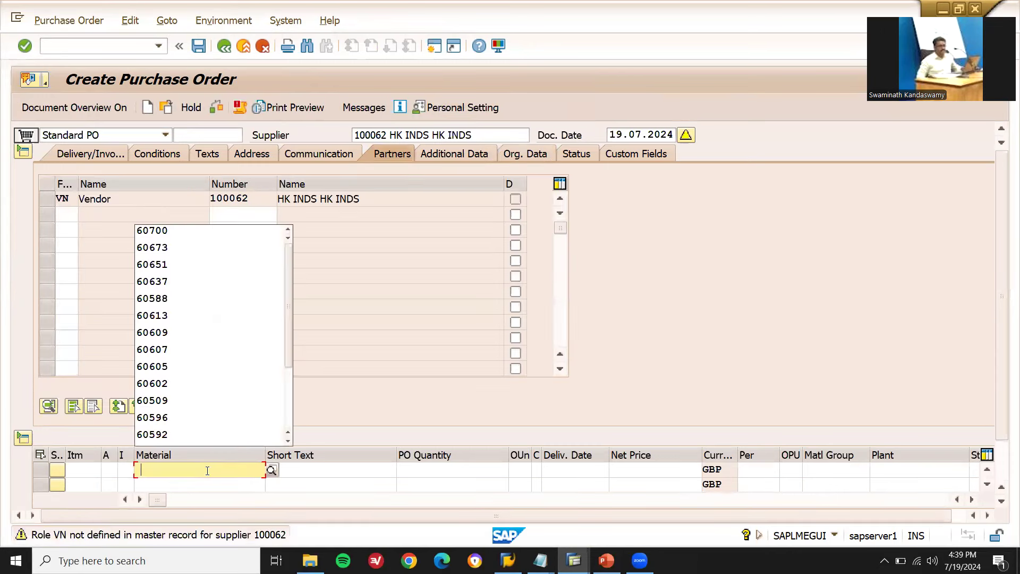
key(Down)
key(Return)
key(Return)
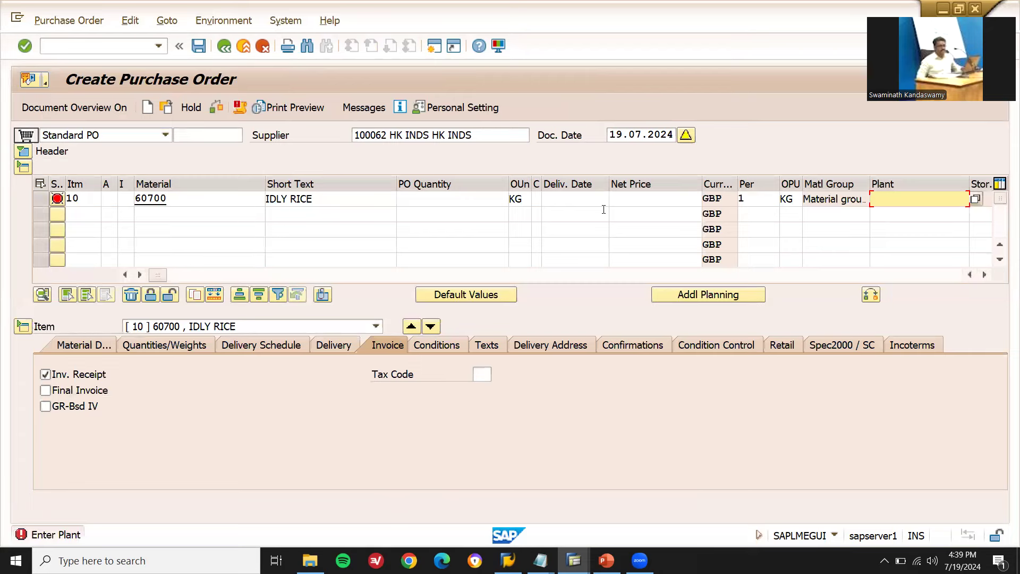
key(Down)
key(Return)
key(Return)
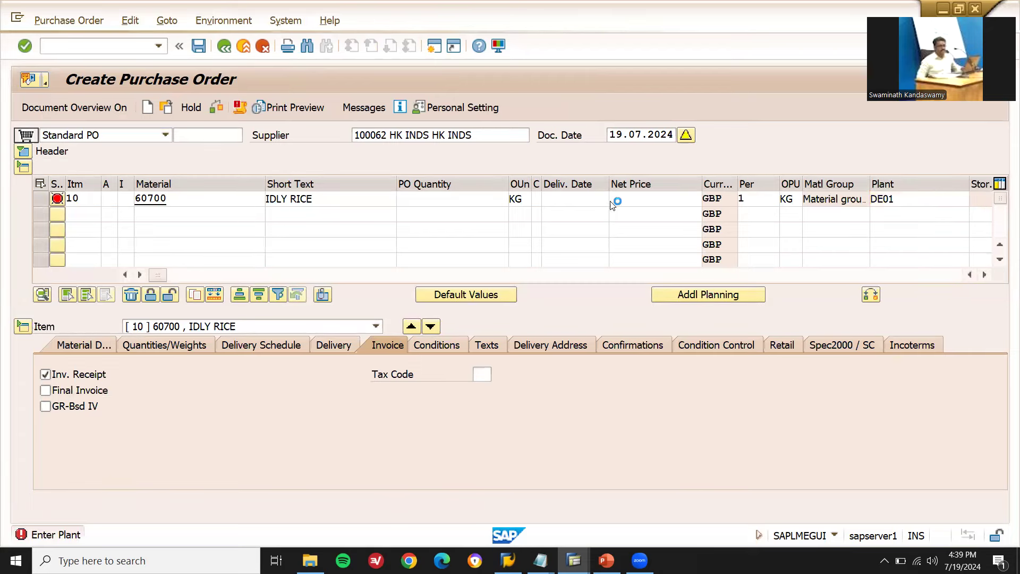
Set the IDLY RICE item's order quantity to 10 and its net price to 1100.
click(472, 200)
text(10)
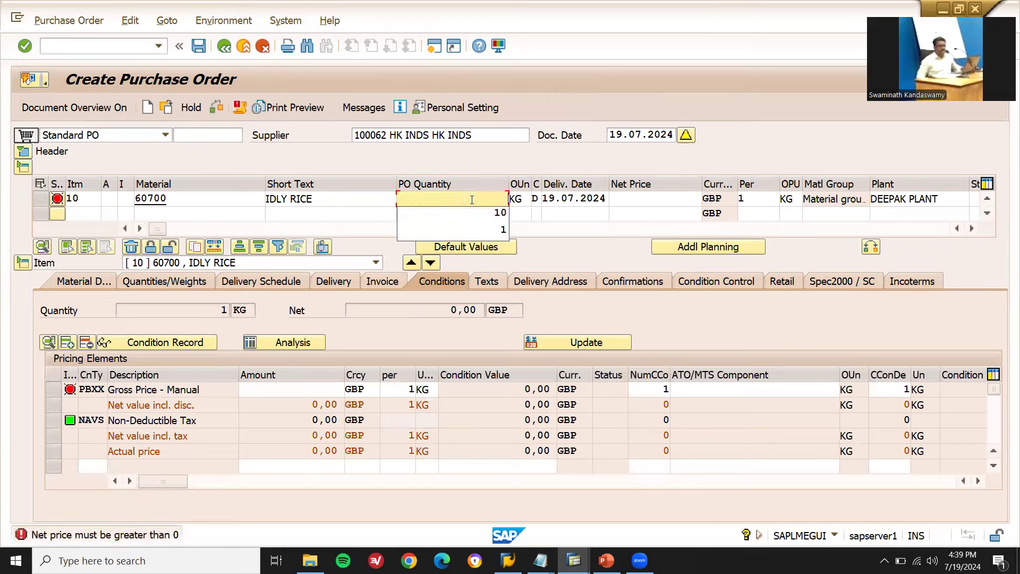
click(669, 200)
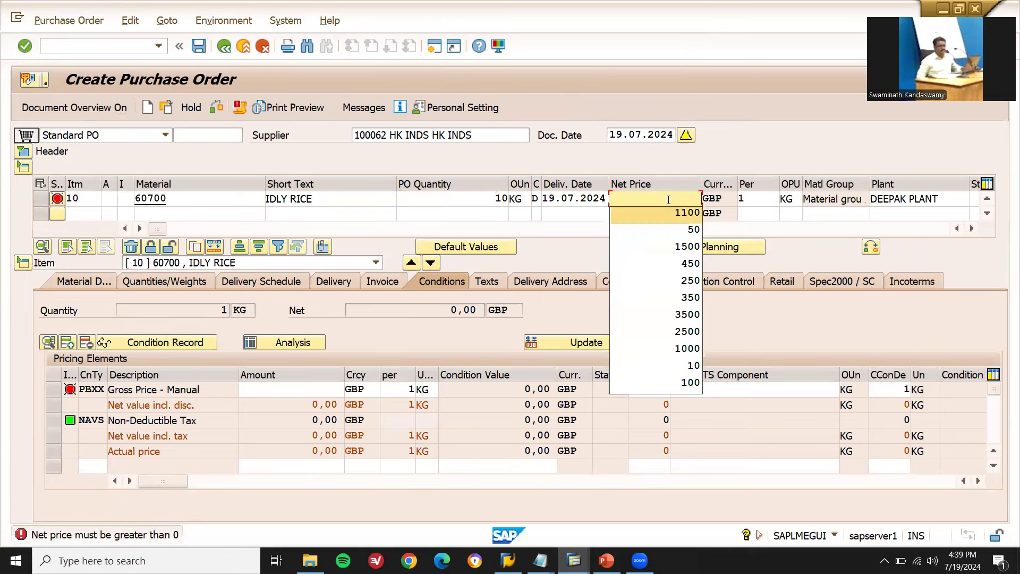
click(668, 211)
click(972, 228)
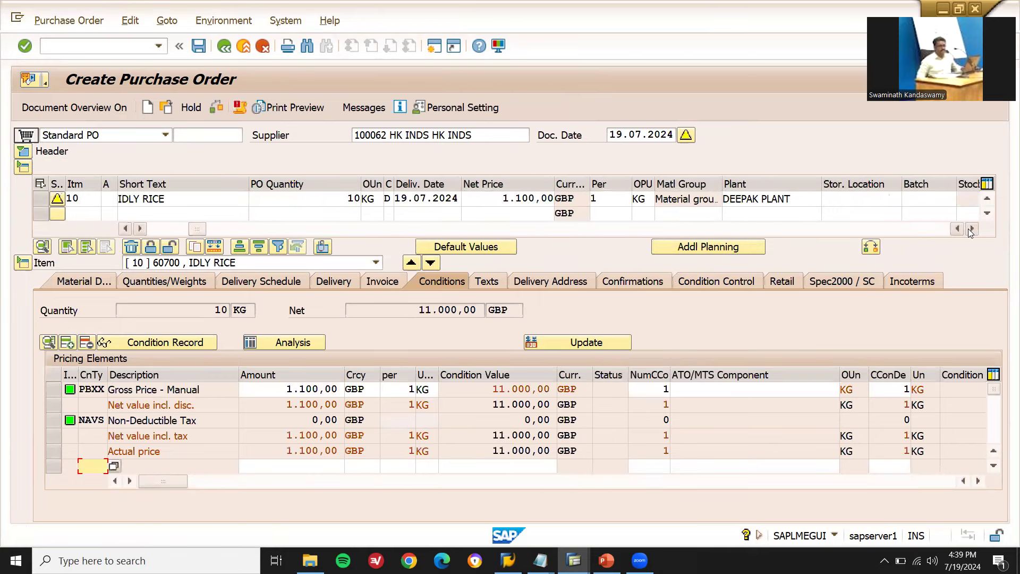
Assign storage location DE01 to the IDLY RICE item and save the purchase order despite the system messages.
click(970, 229)
click(721, 202)
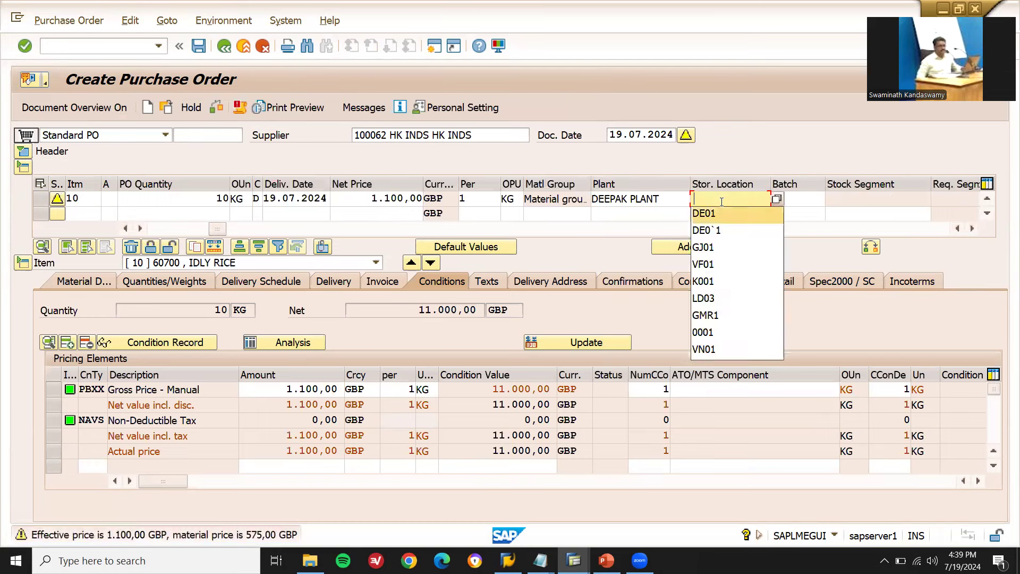
click(721, 211)
key(Return)
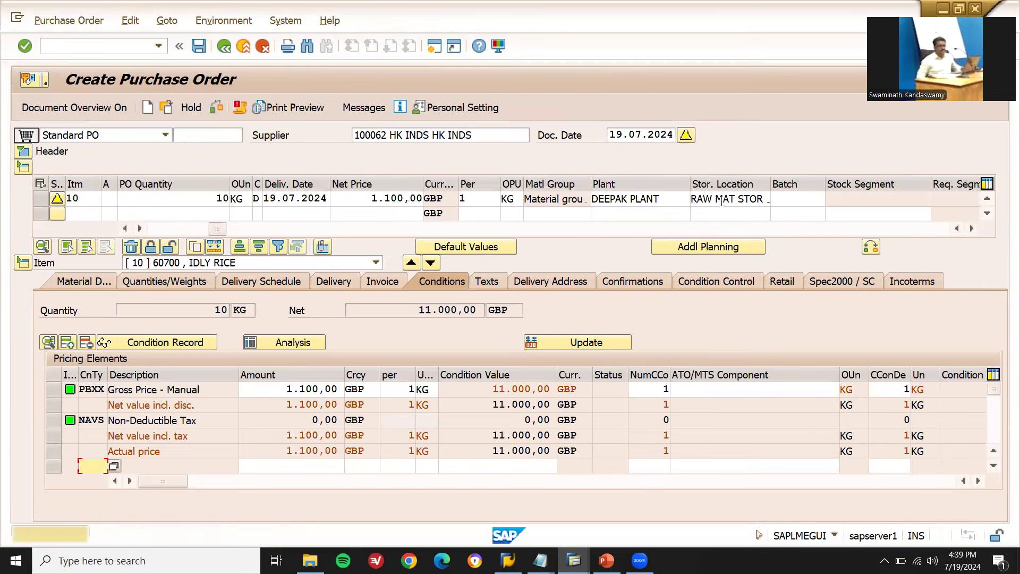
key(ctrl+s)
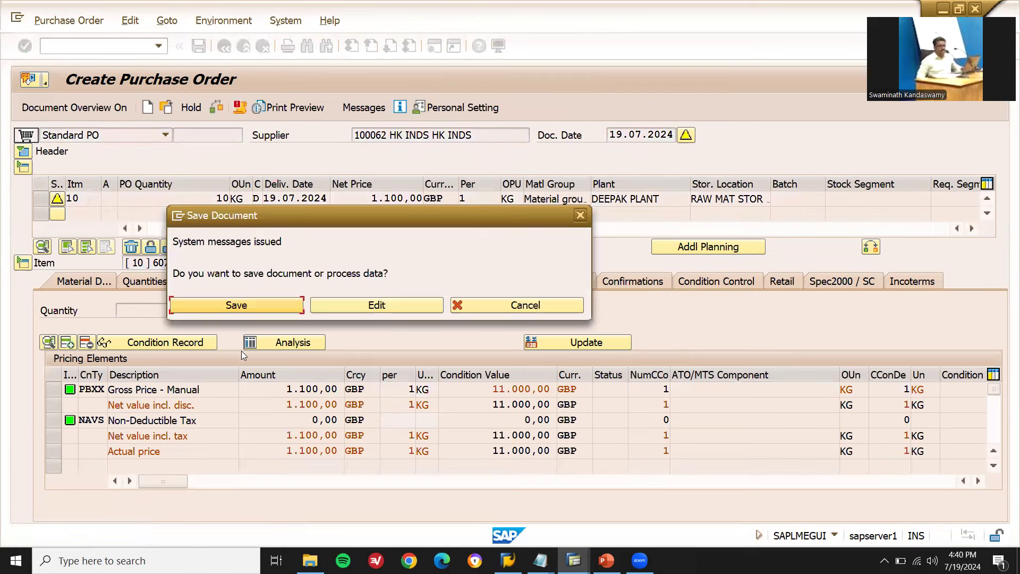
click(264, 302)
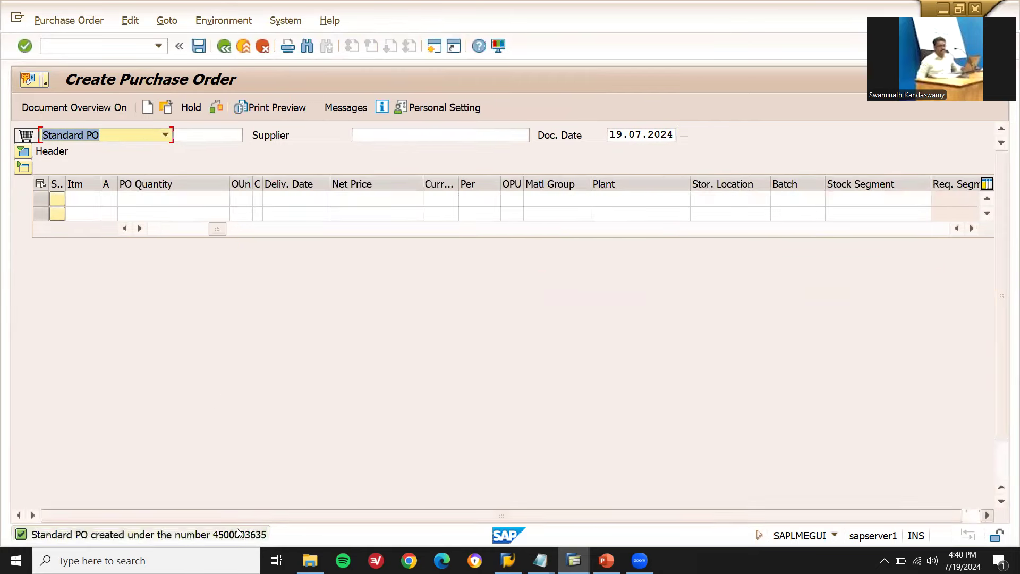
Copy the new purchase order's number from the detailed creation message and close the message.
double_click(238, 535)
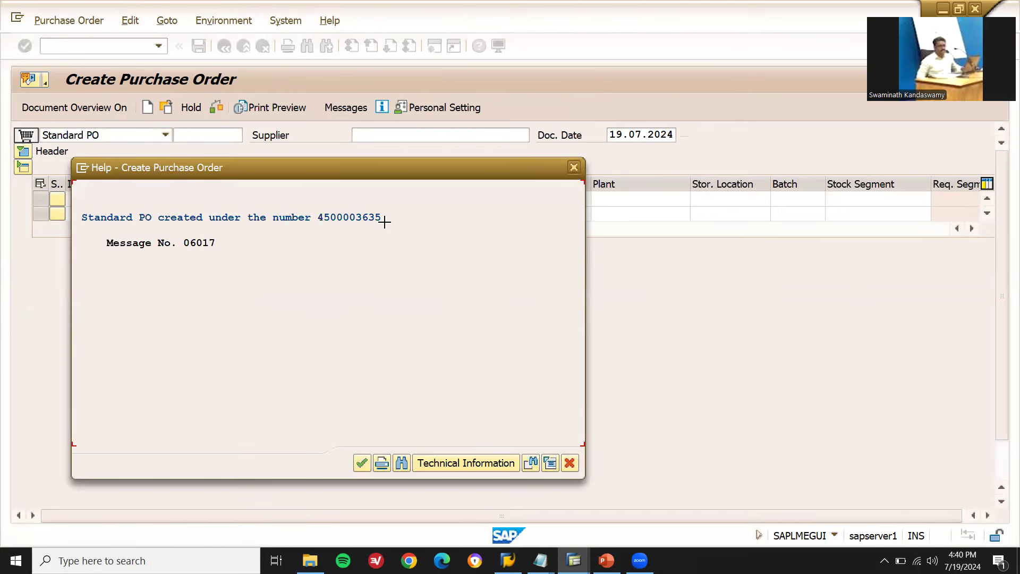
drag(385, 223, 318, 223)
key(ctrl+c)
key(Return)
Open transaction MIGO and set it to a goods receipt for a purchase order.
click(103, 46)
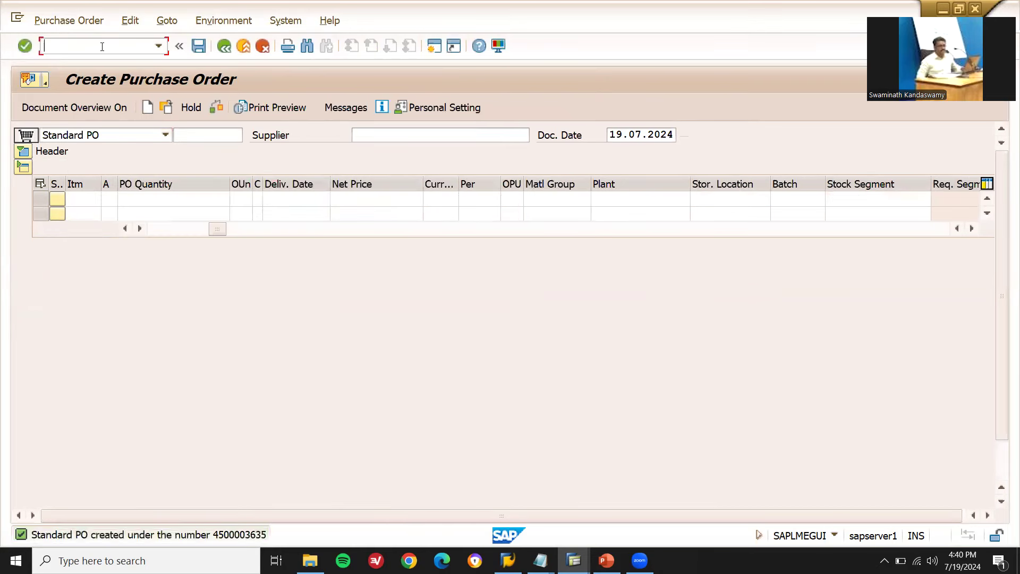
text(/NMIGO)
key(Return)
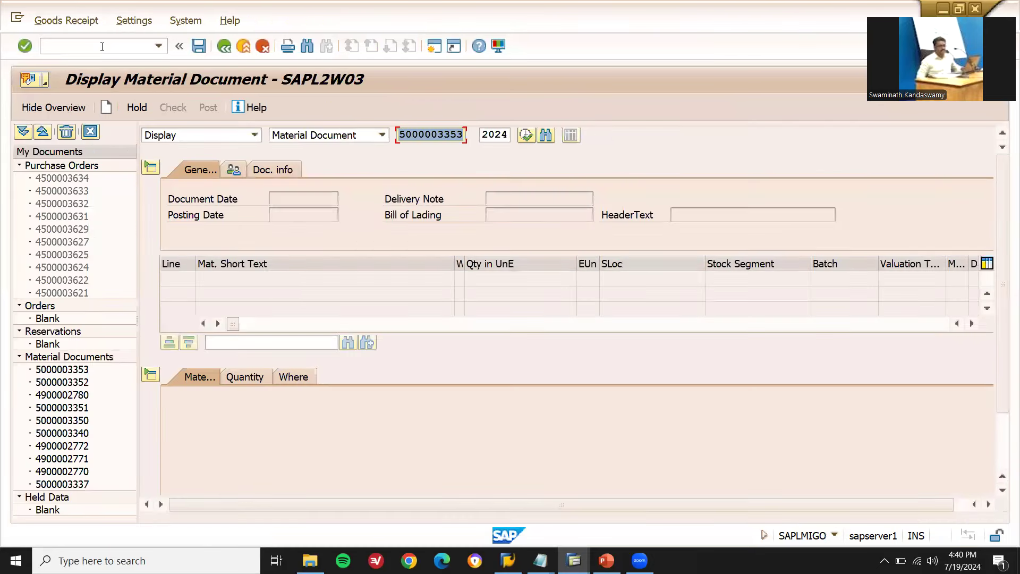
click(182, 135)
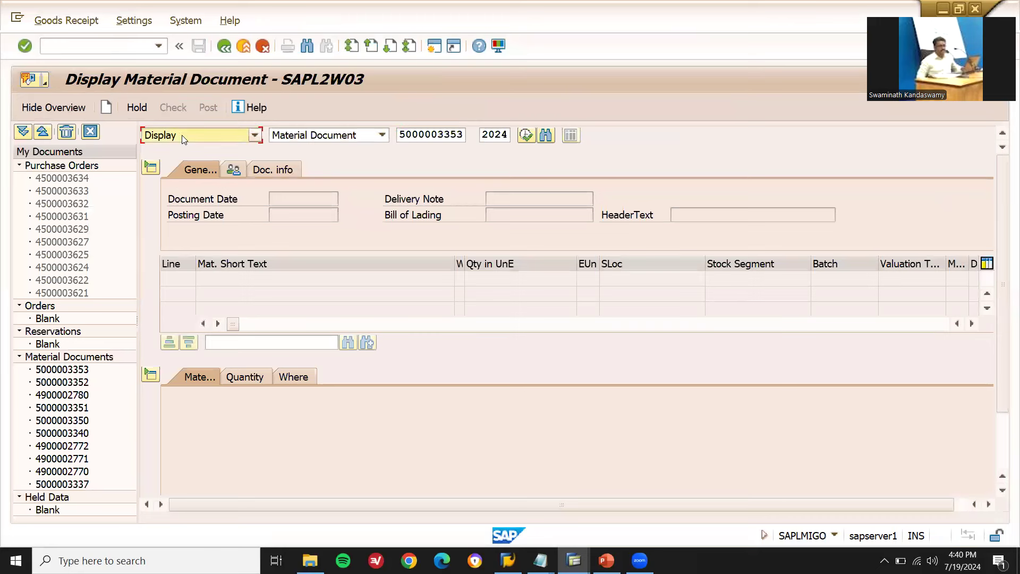
click(174, 170)
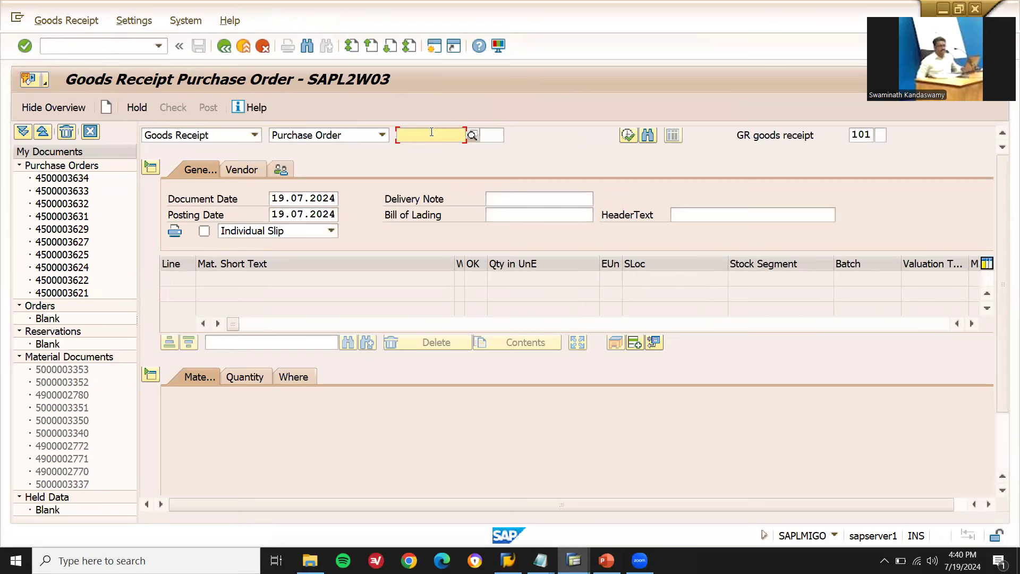
Load the copied purchase order into the goods receipt and post the IDLY RICE receipt.
key(ctrl+v)
key(Return)
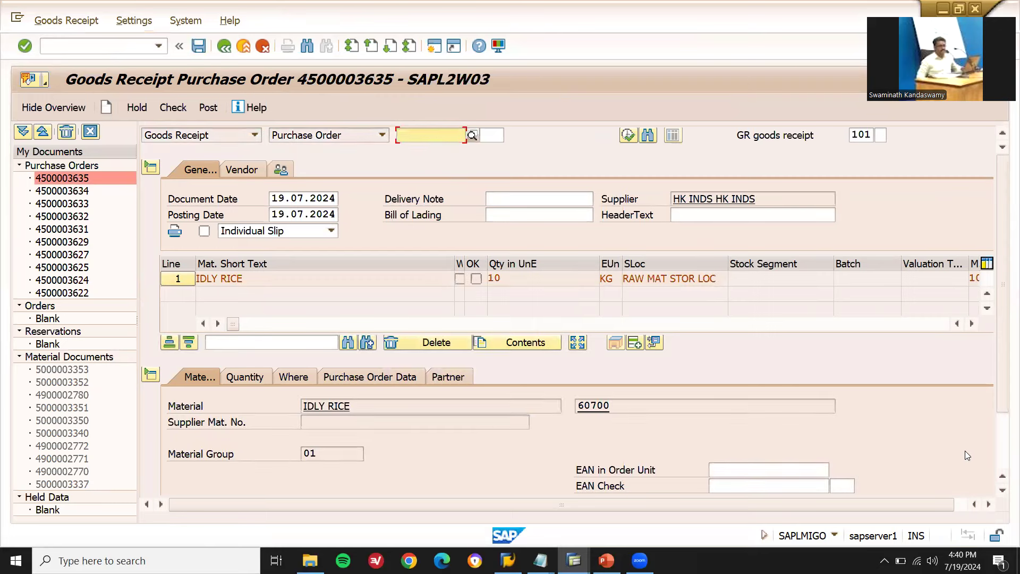
scroll(979, 450, down, 3)
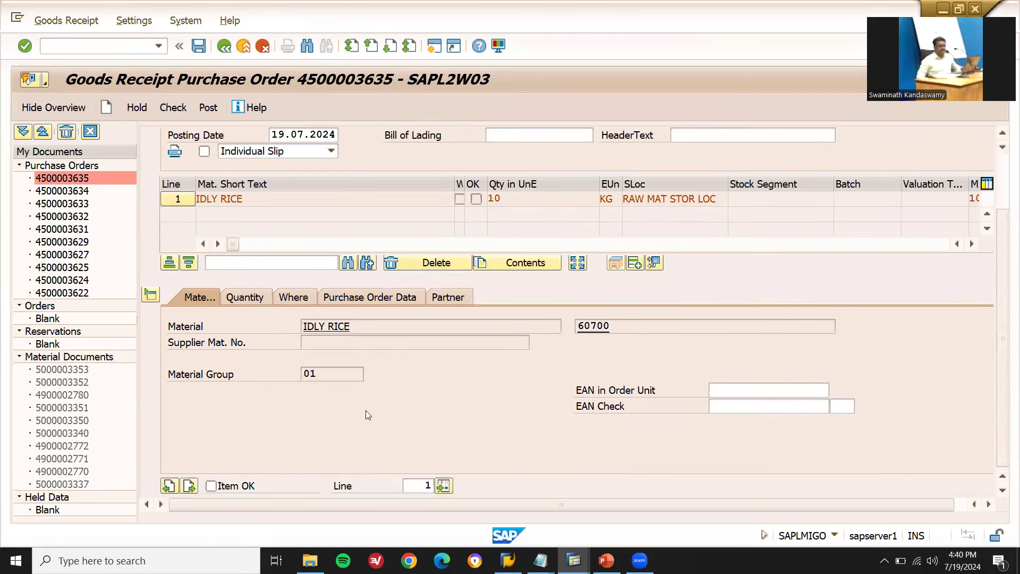
click(204, 109)
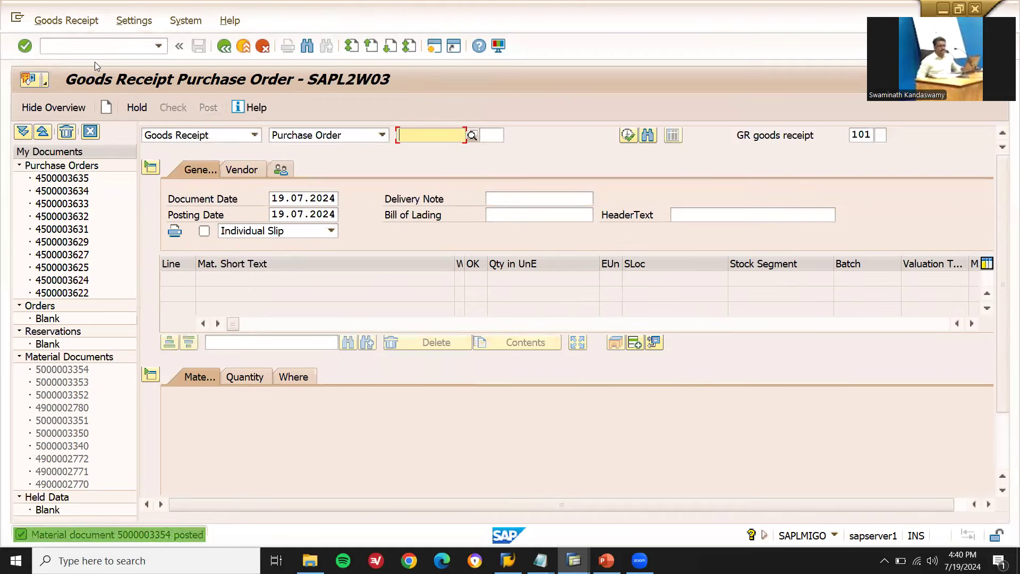
Start an incoming invoice with invoice date 14.07.2024 and automatic tax calculation enabled.
click(88, 44)
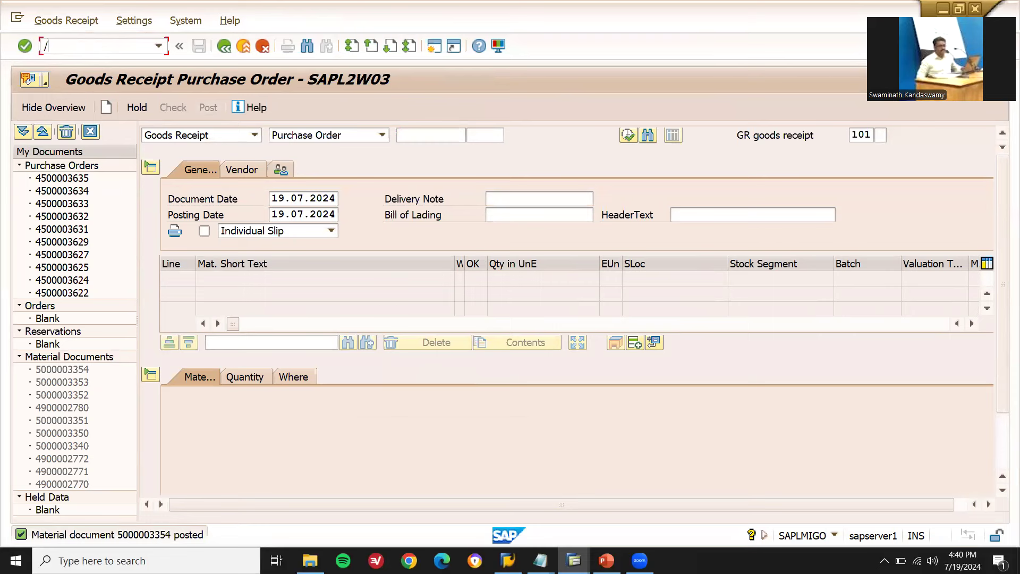
key(Return)
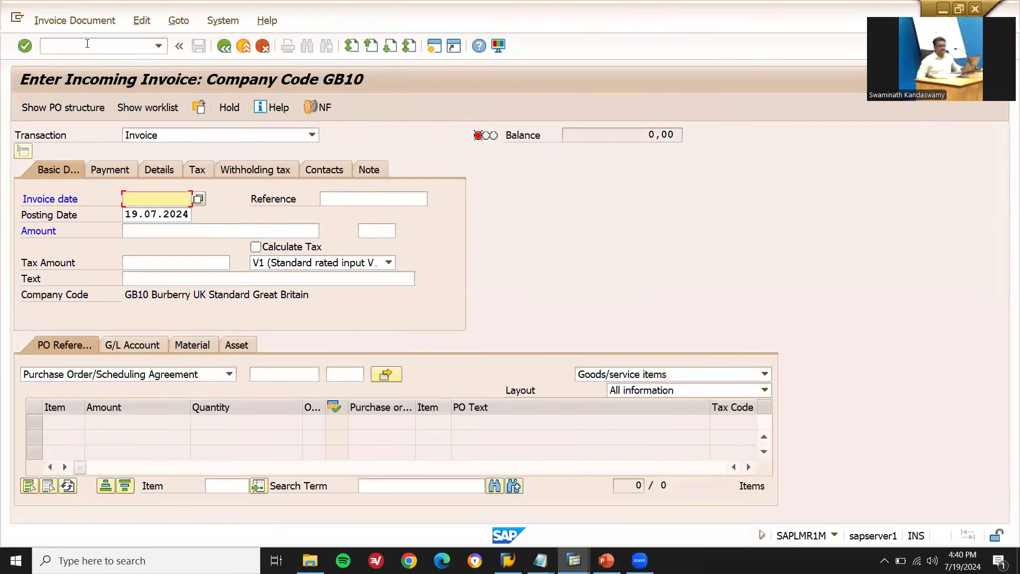
click(158, 198)
click(160, 212)
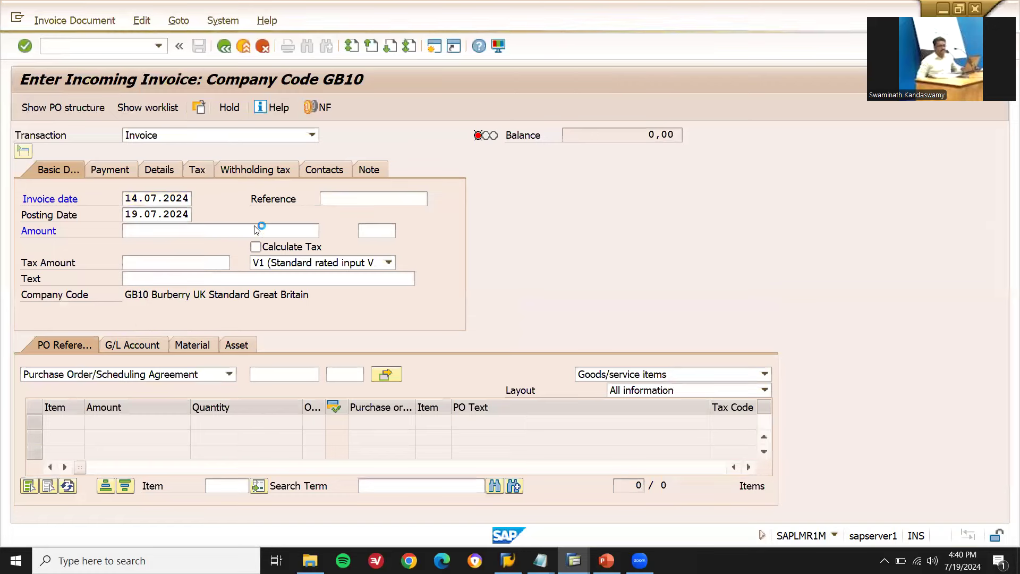
click(256, 247)
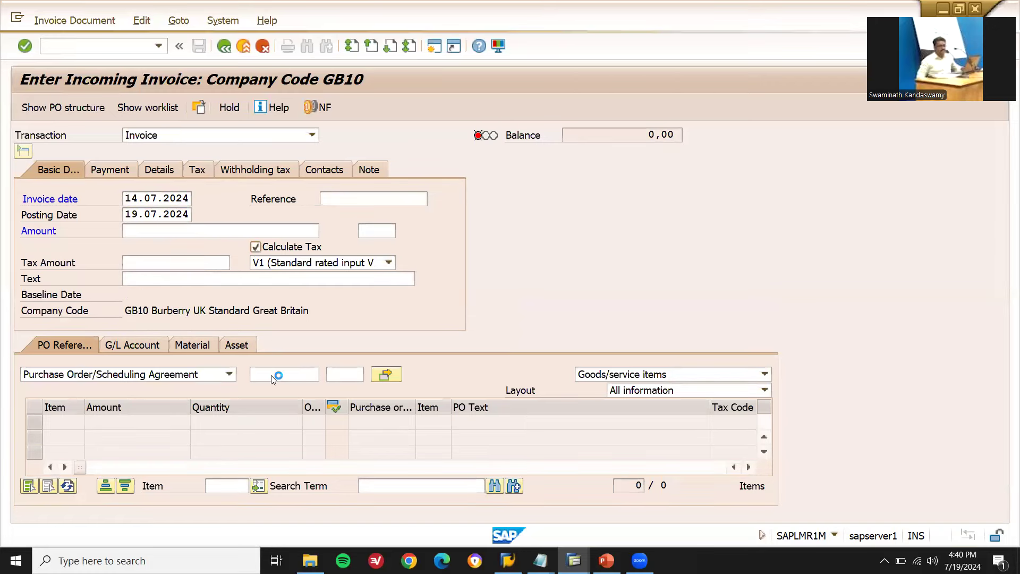
Reference the new purchase order in the invoice and set the invoice amount to 13200.
click(272, 375)
text(4500003635)
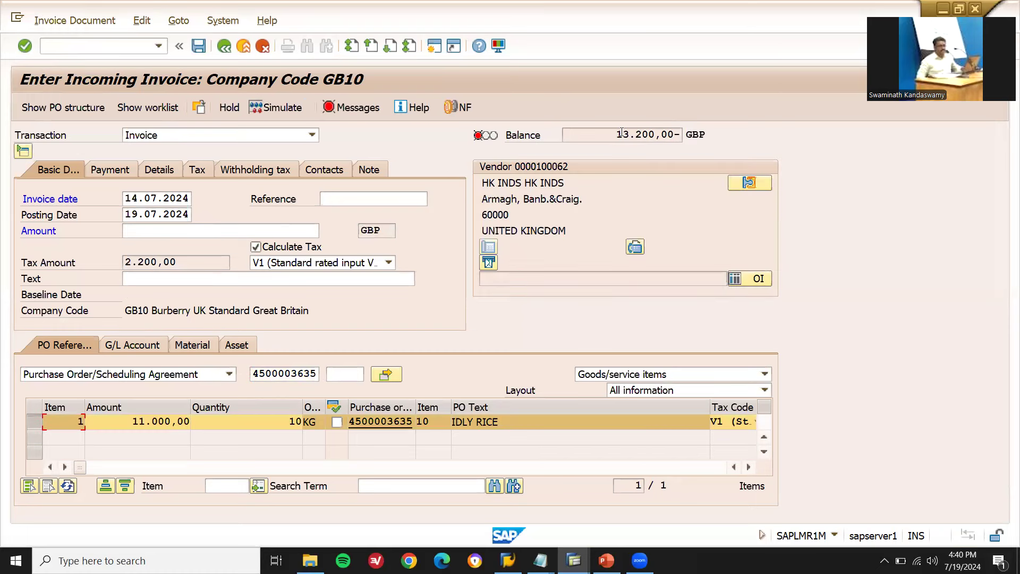
click(263, 228)
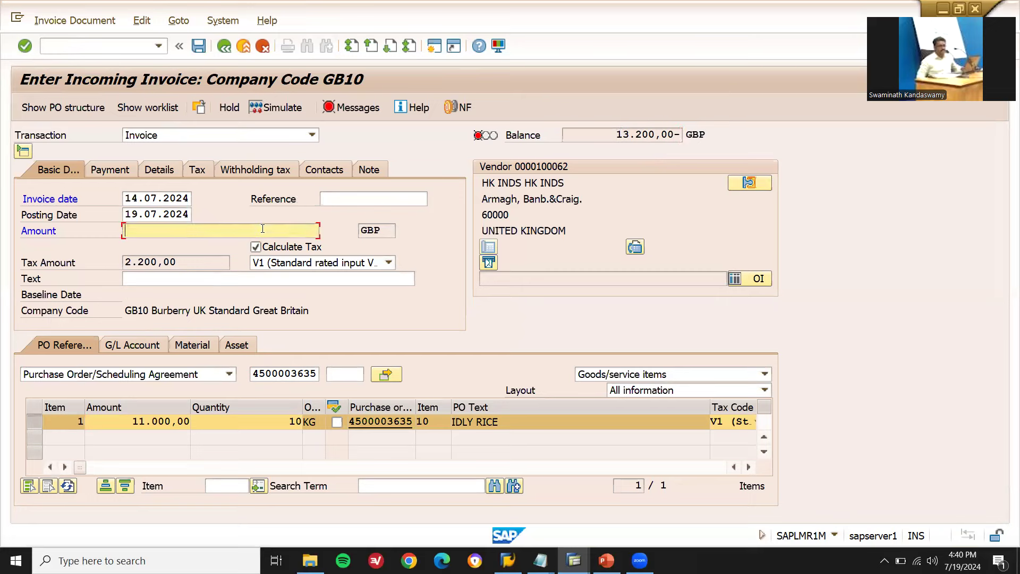
text(13200)
key(Return)
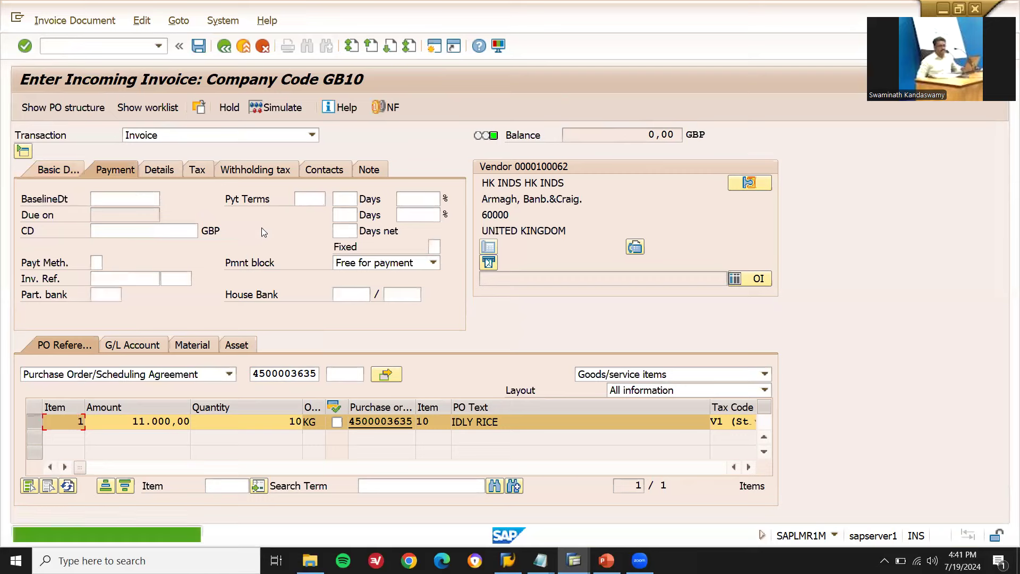
Set the payment baseline date to 19.07.2024 and post the invoice.
click(117, 197)
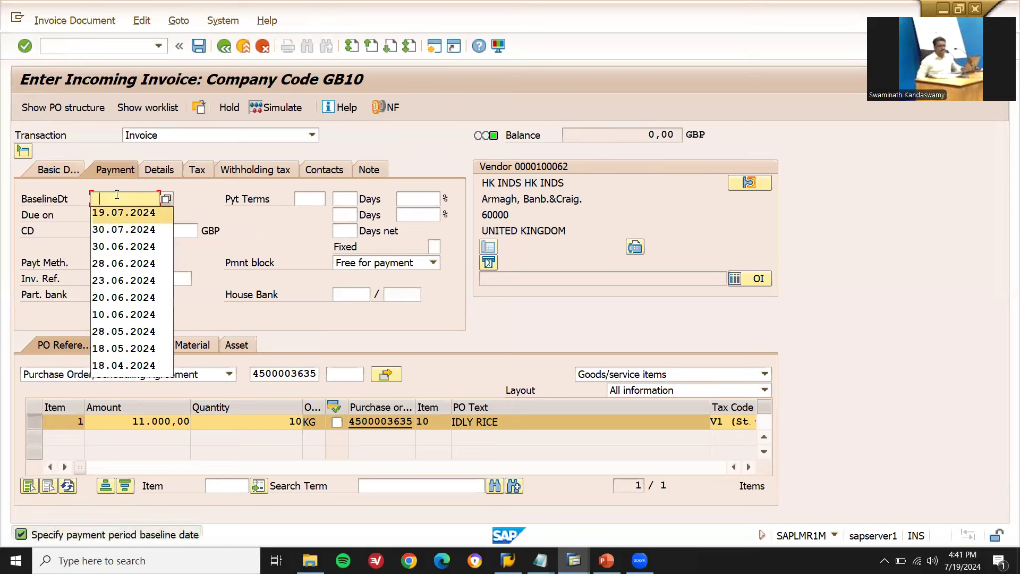
key(Return)
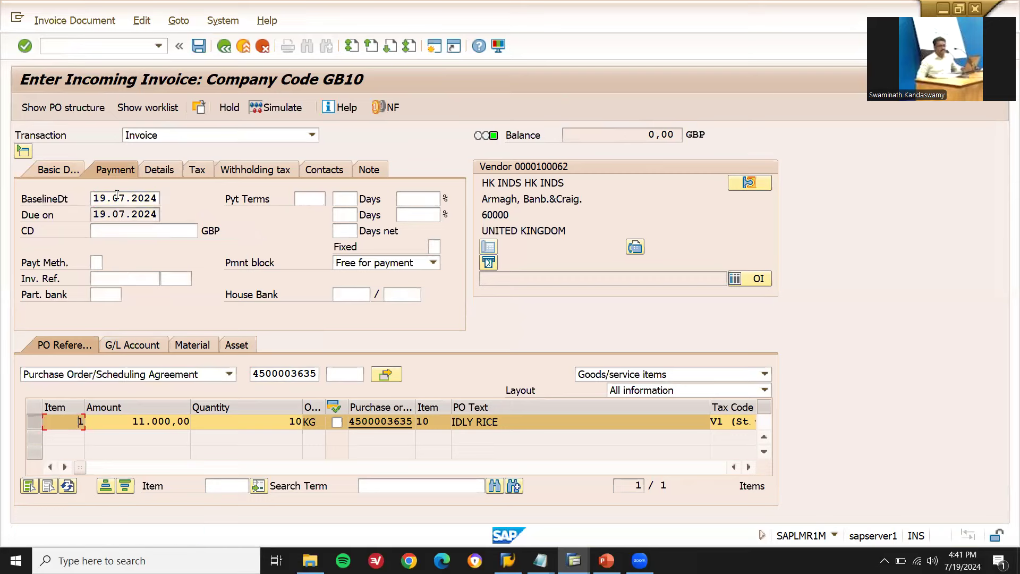
click(198, 46)
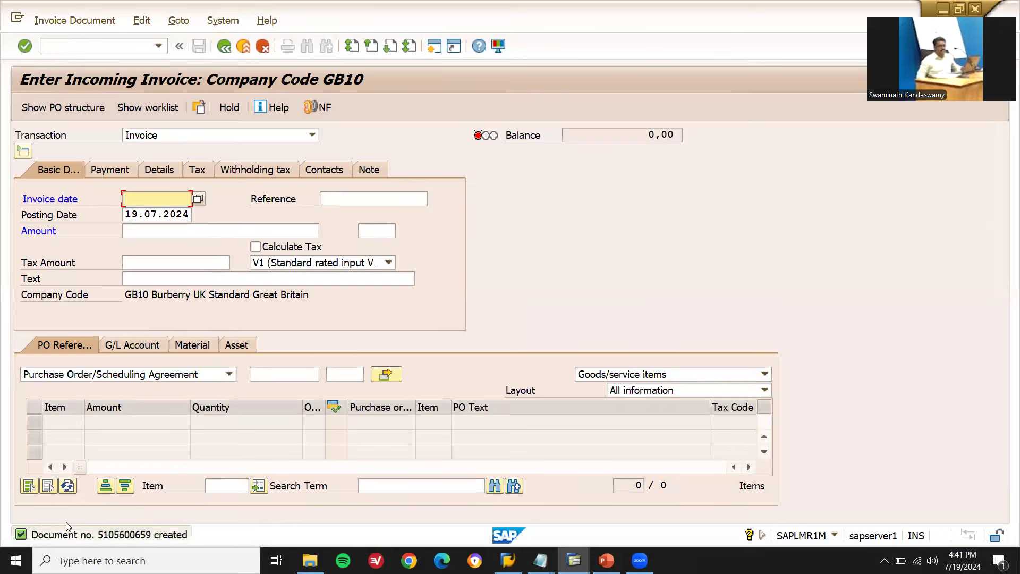
Display the newly posted invoice document for fiscal year 2024 with transaction MIR4.
click(137, 44)
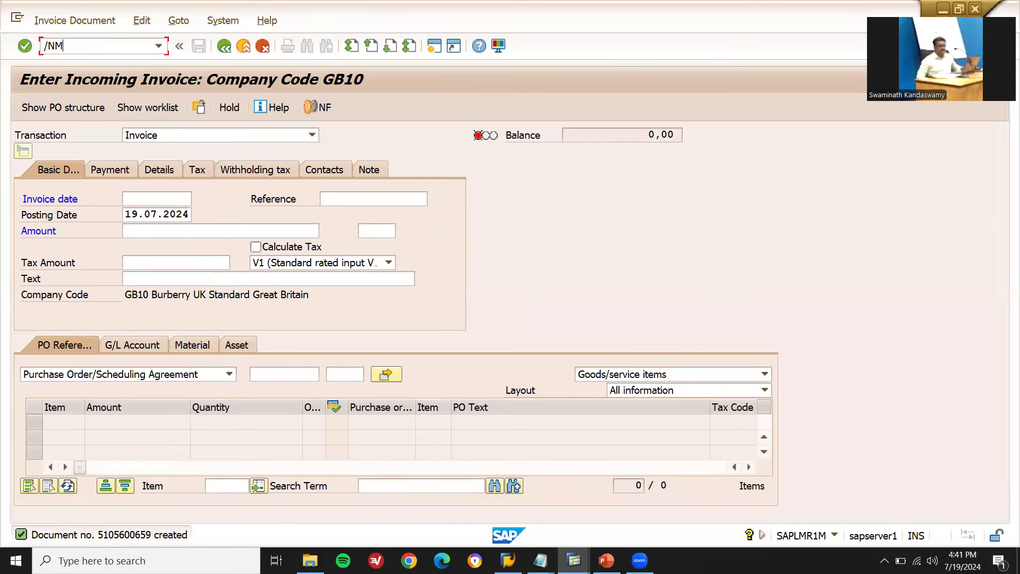
text(/NMIR4)
key(Return)
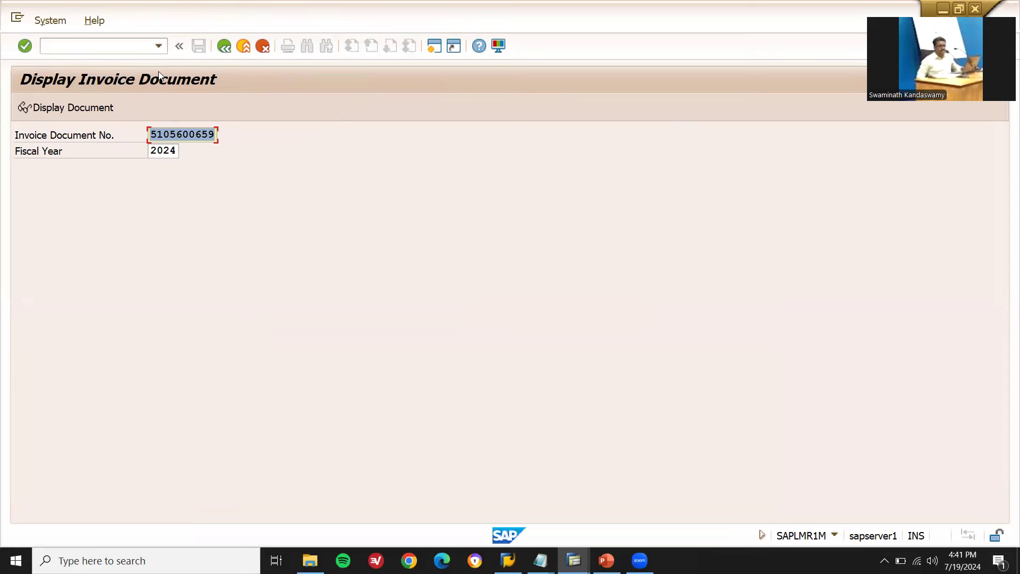
key(Return)
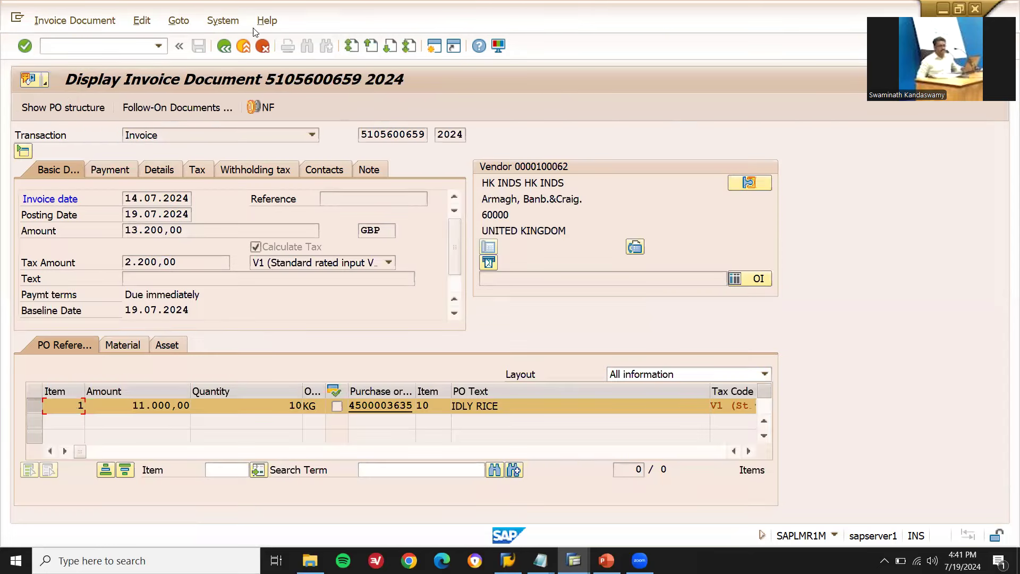
click(198, 169)
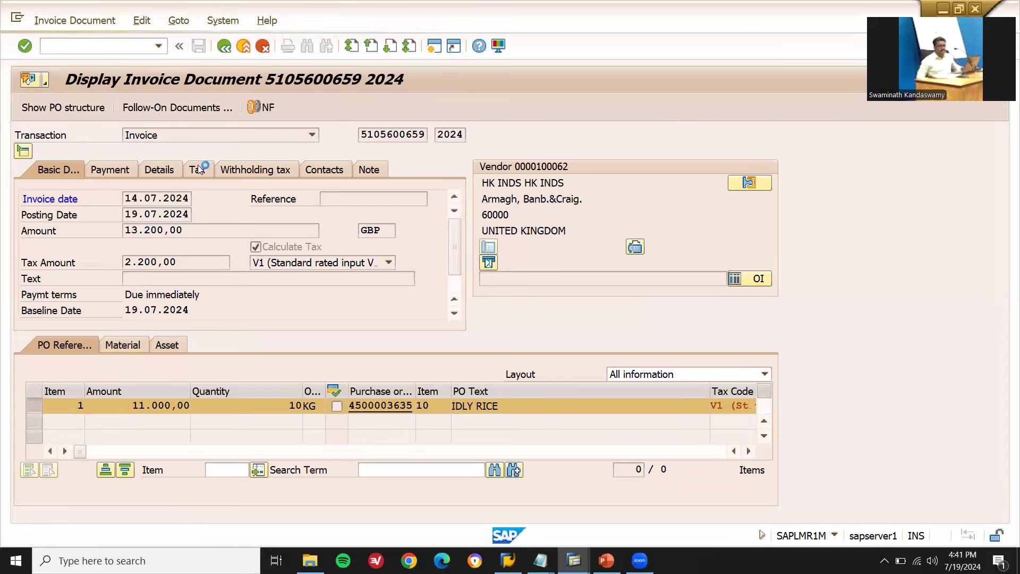
text(MIR4)
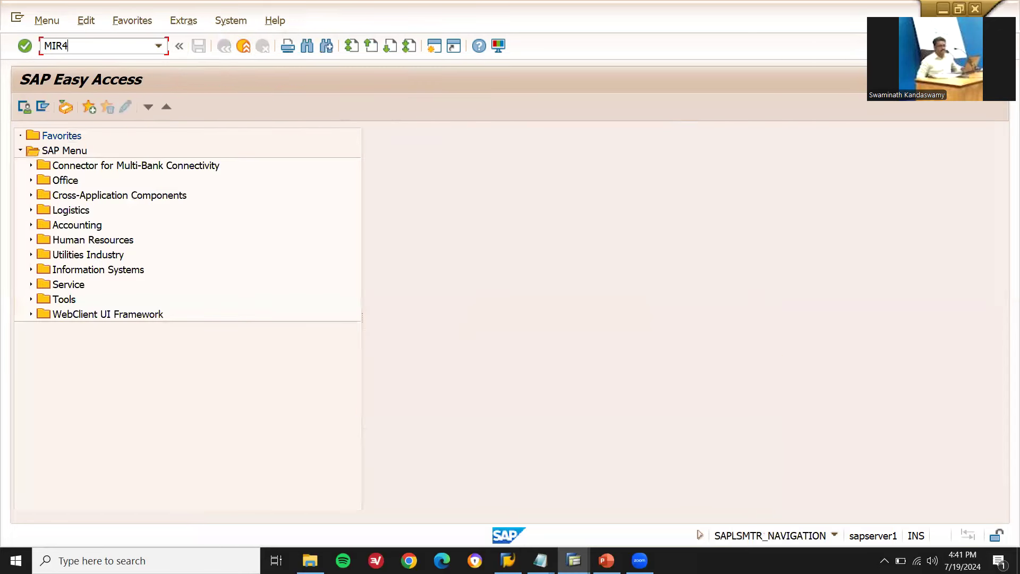
key(Return)
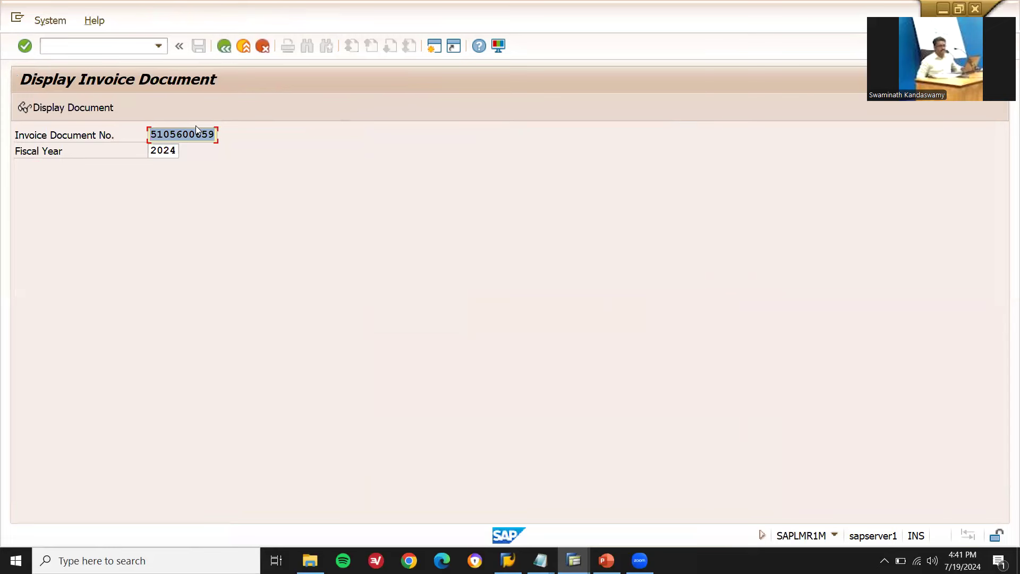
key(Return)
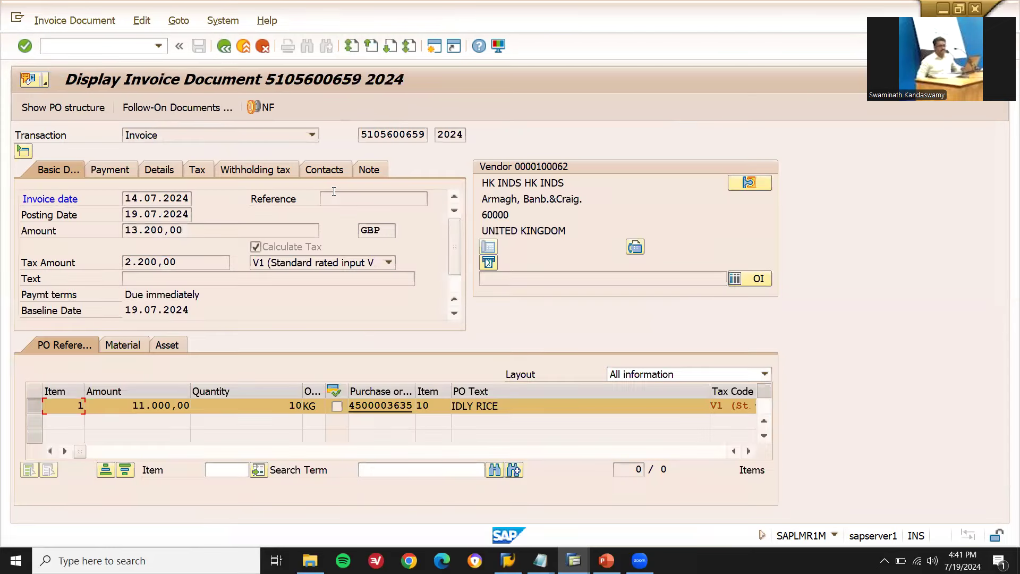
Open the invoice's follow-on accounting document and examine the vendor line's reconciliation account and amount in the general ledger view.
click(213, 108)
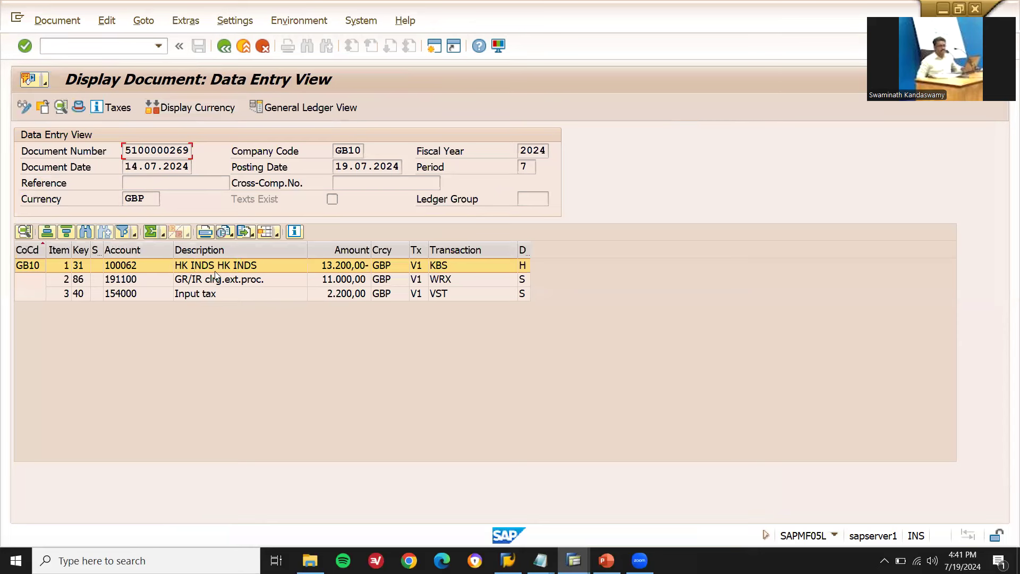
click(154, 266)
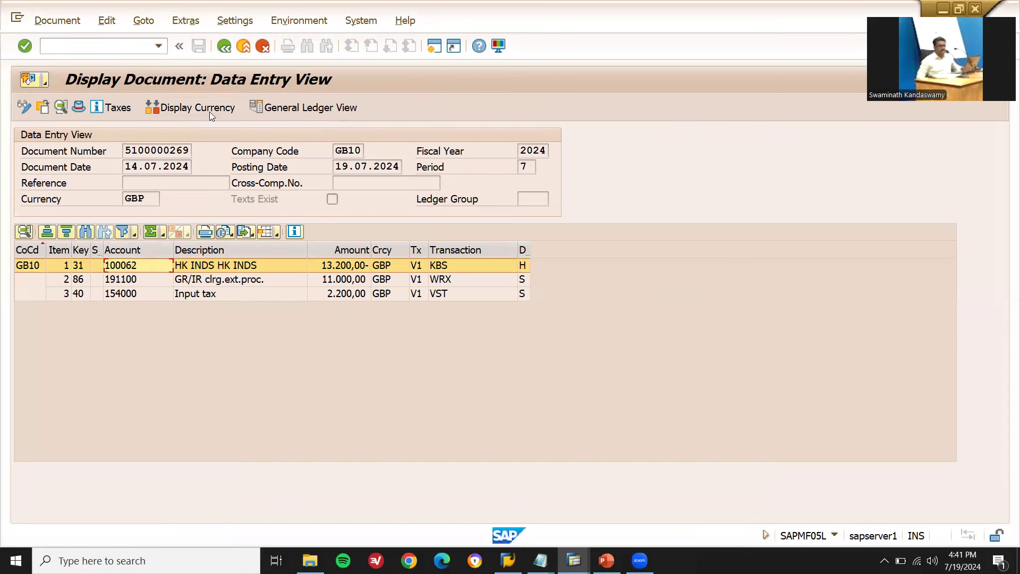
click(307, 107)
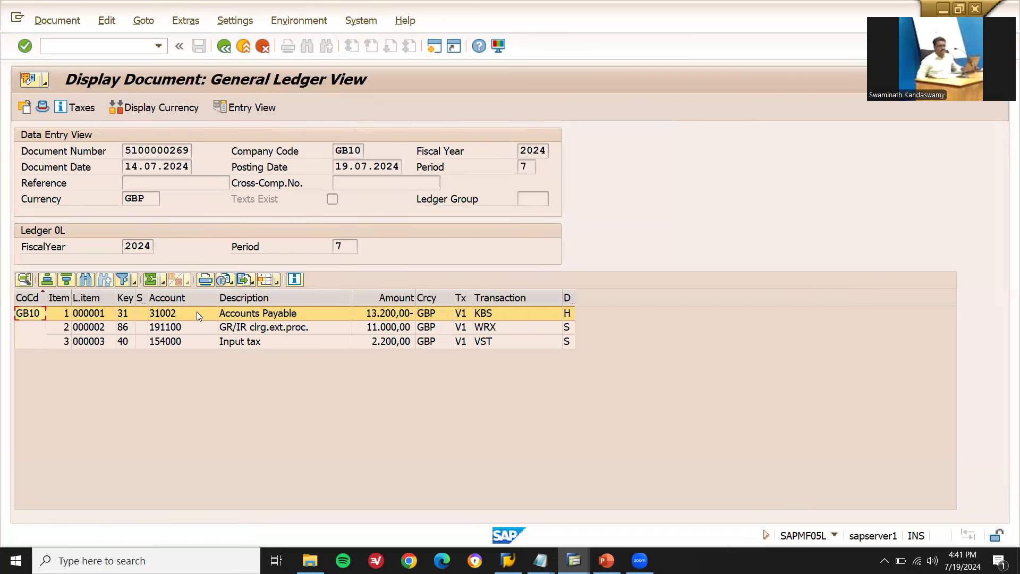
click(179, 316)
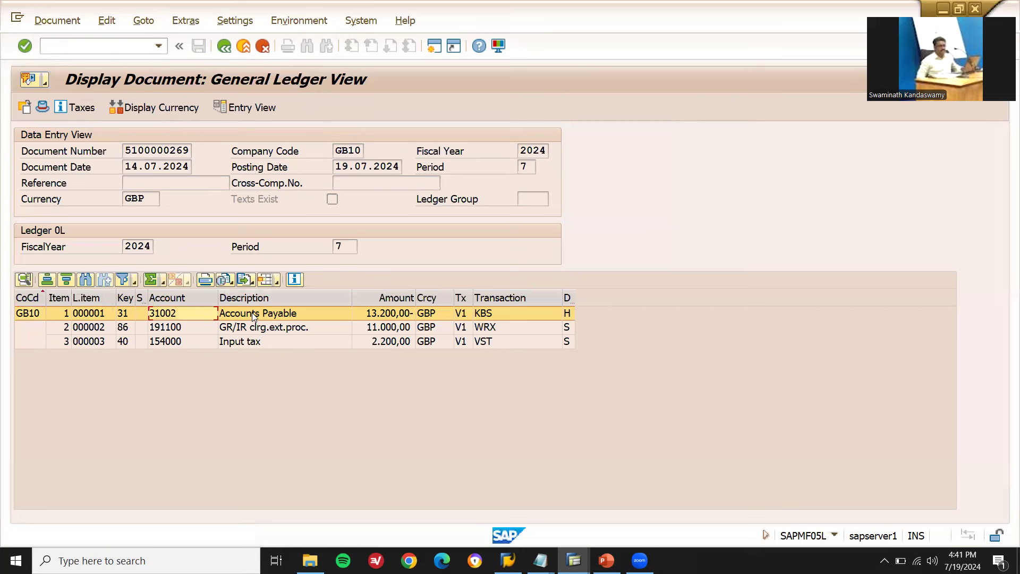
click(36, 313)
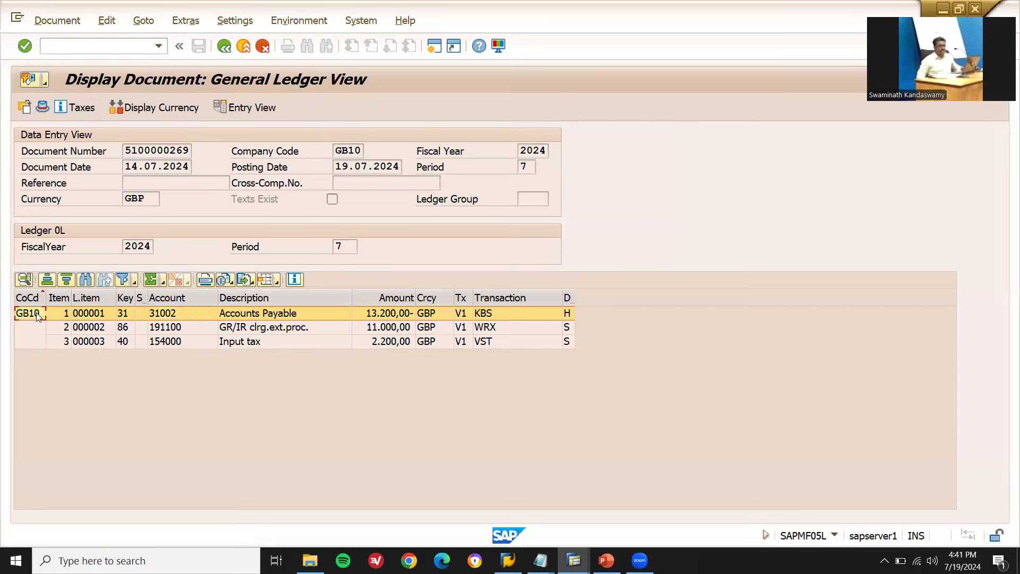
click(371, 316)
Display the G/L account balance for account 31002 in company code GB10, fiscal year 2024, and examine the credit and balance of period 7.
click(140, 46)
key(Return)
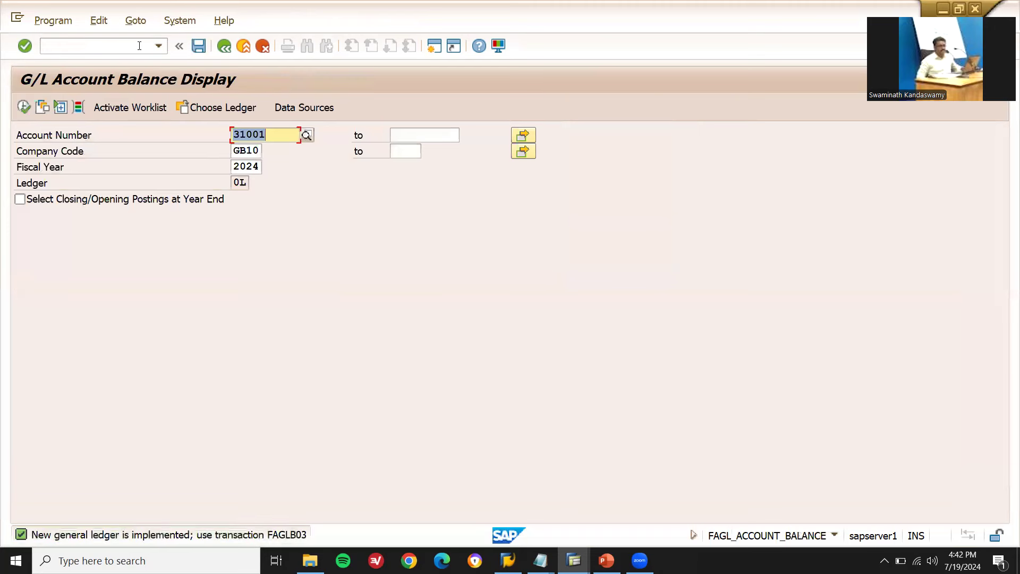
key(Delete)
key(F4)
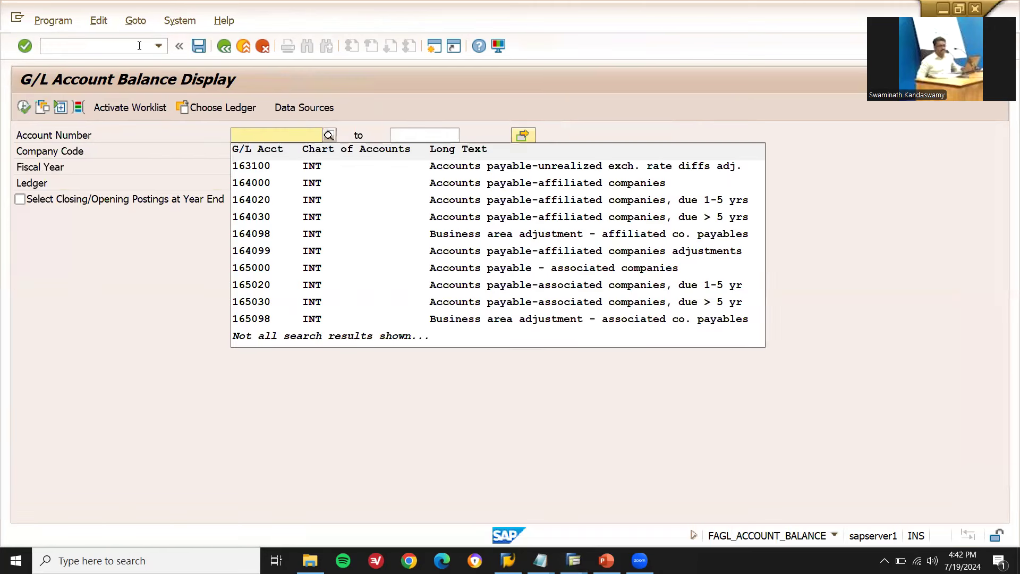
text(31002)
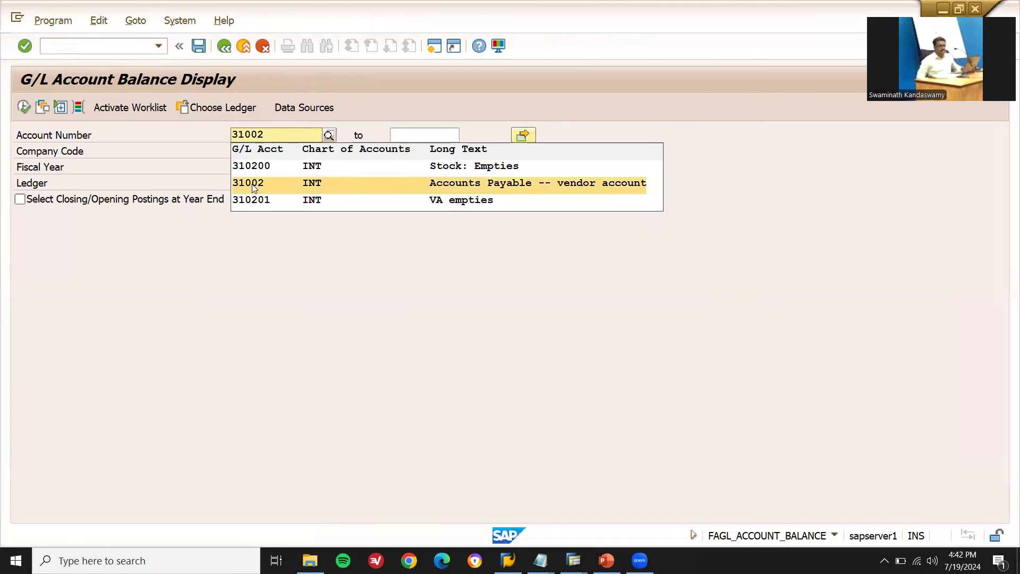
click(253, 186)
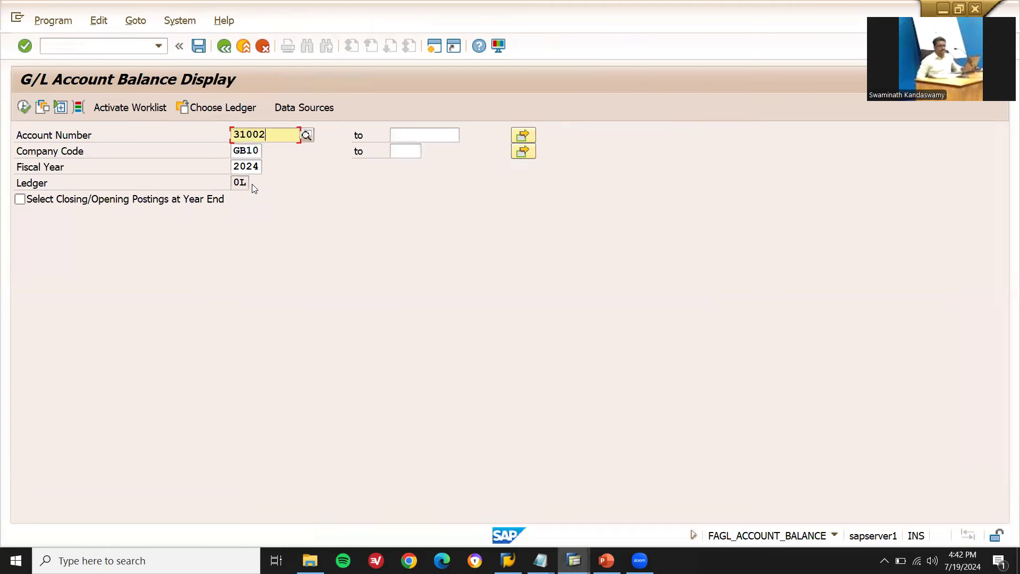
click(26, 110)
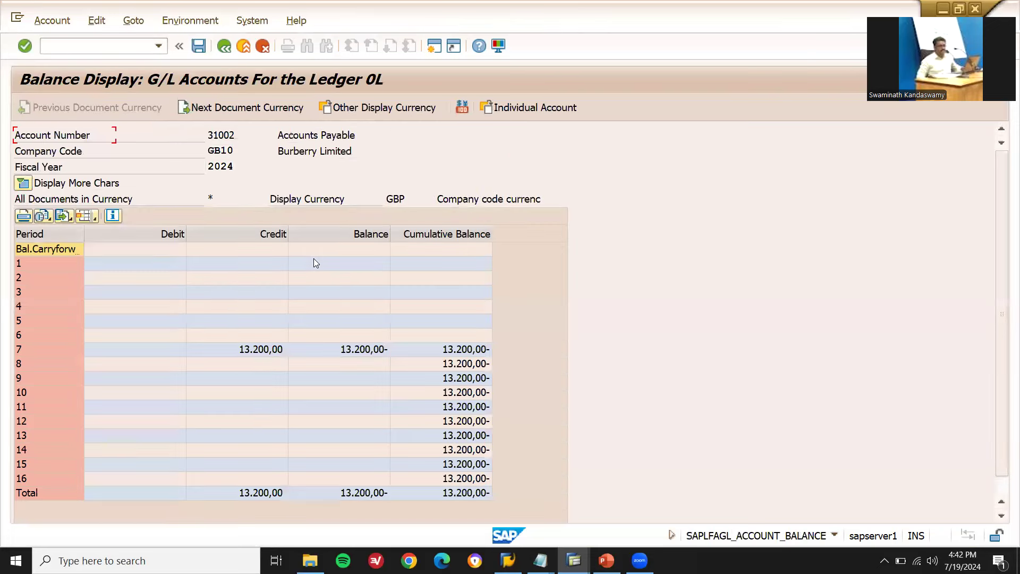
click(366, 350)
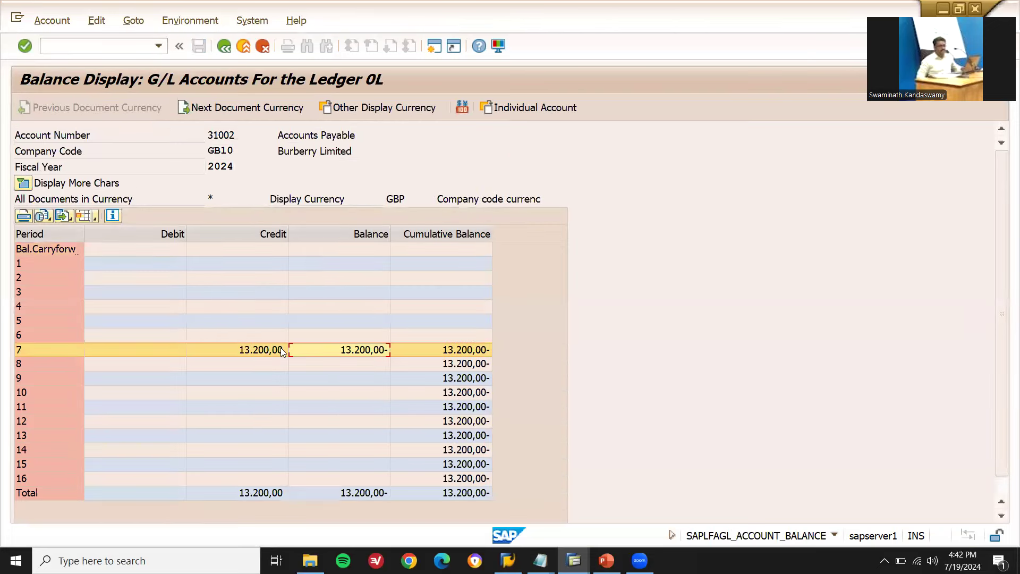
click(52, 351)
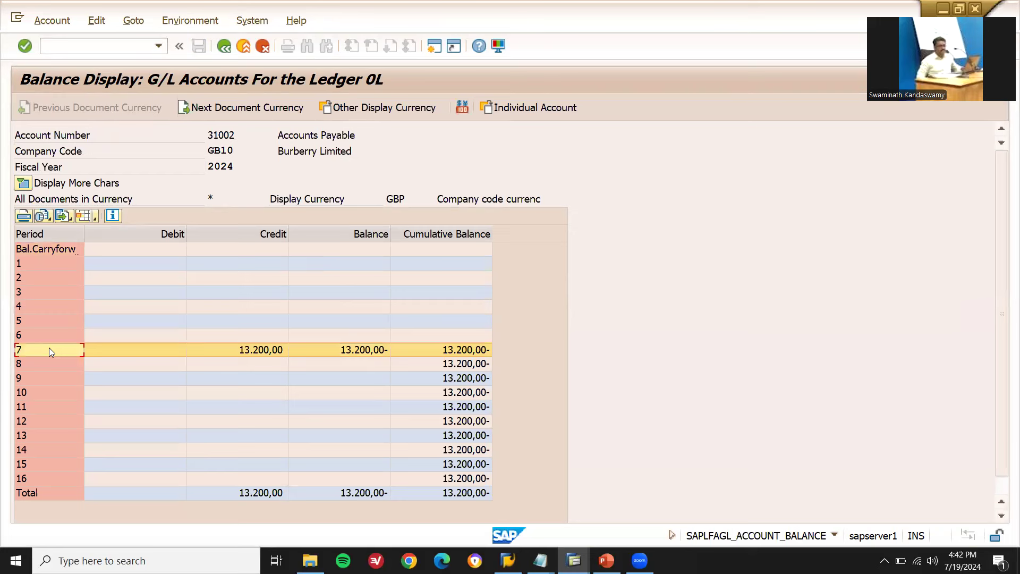